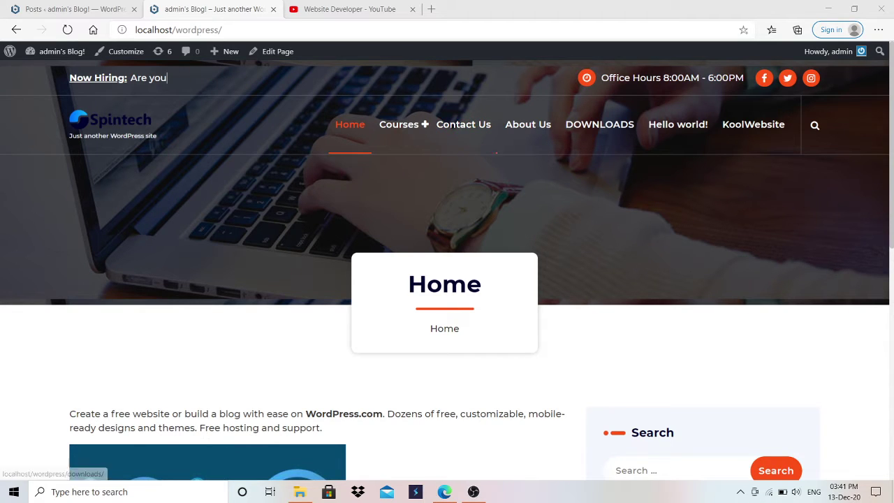
# Examine the site's home page, looking over the sidebar's Search and Archives blocks and the footer
pyautogui.scroll(-1, 461, 126)
pyautogui.scroll(-3, 700, 234)
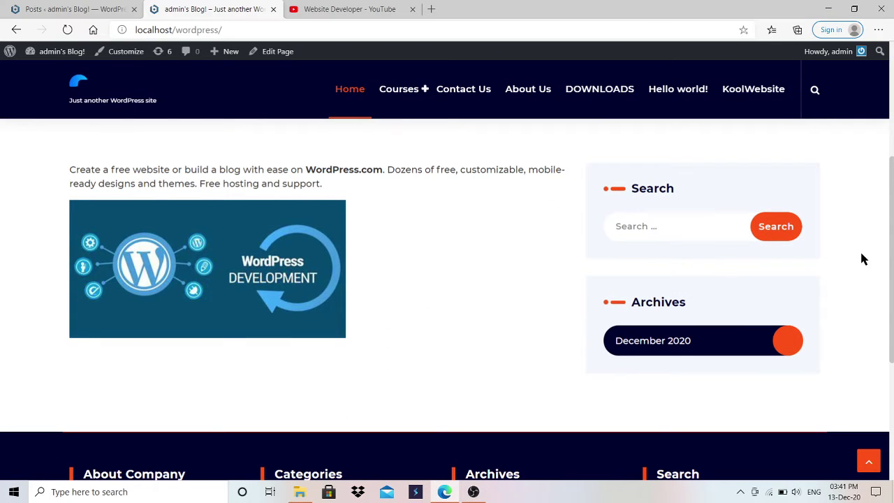
pyautogui.scroll(-3, 710, 321)
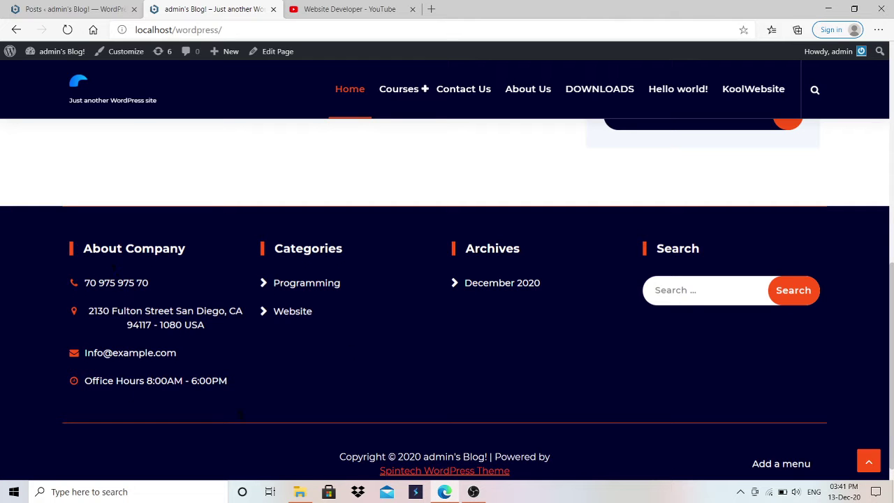
pyautogui.scroll(7, 447, 279)
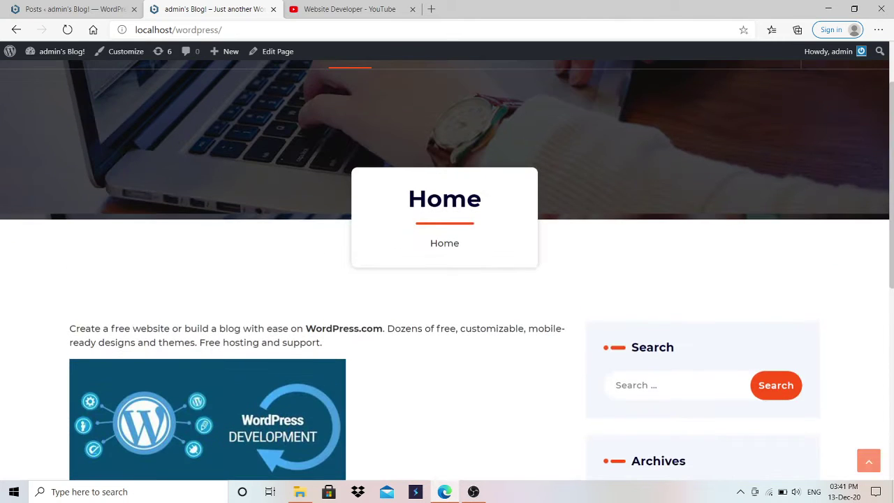
pyautogui.scroll(-3, 699, 238)
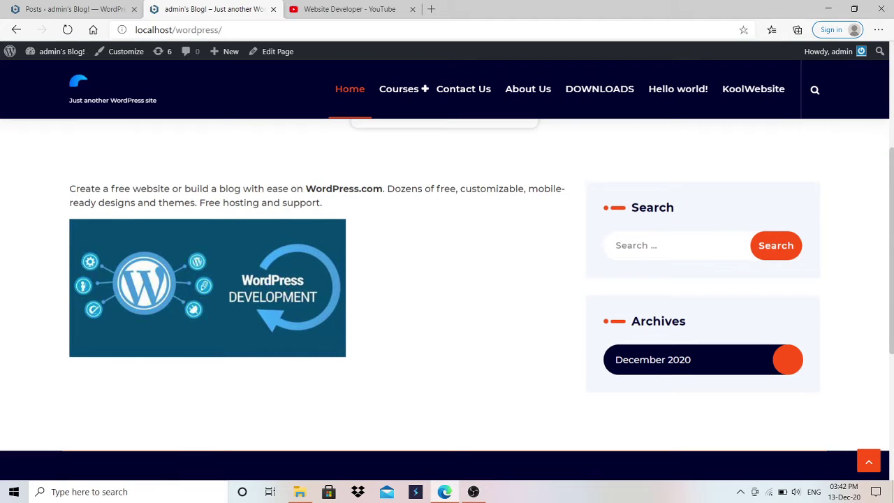
pyautogui.scroll(3, 726, 231)
pyautogui.scroll(-2, 726, 230)
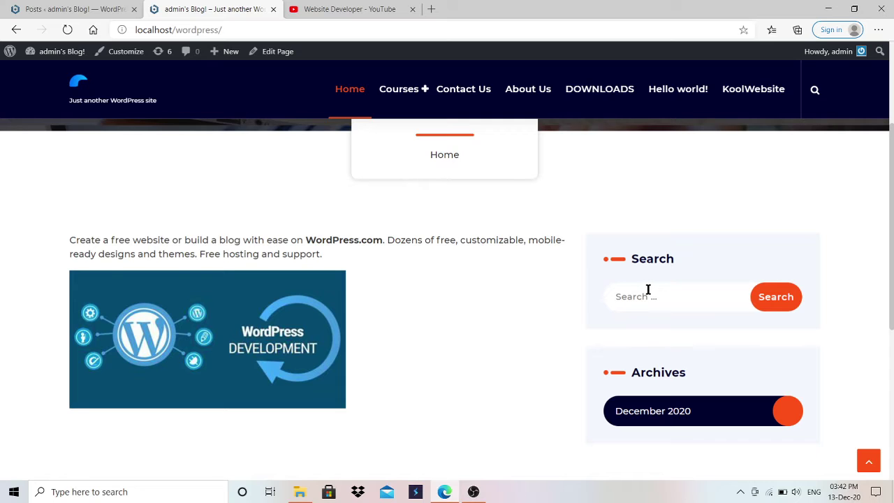
pyautogui.scroll(3, 447, 280)
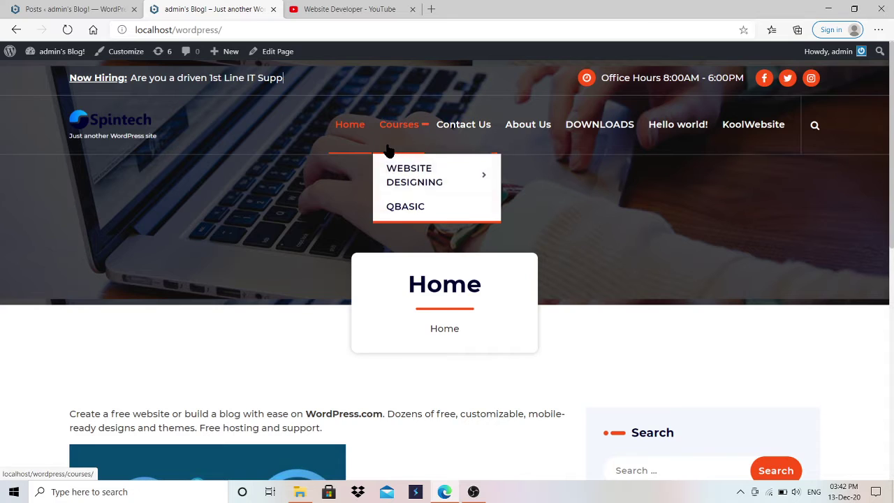
# Close the Posts admin page and open localhost/wordpress in a new browser tab
pyautogui.click(136, 9)
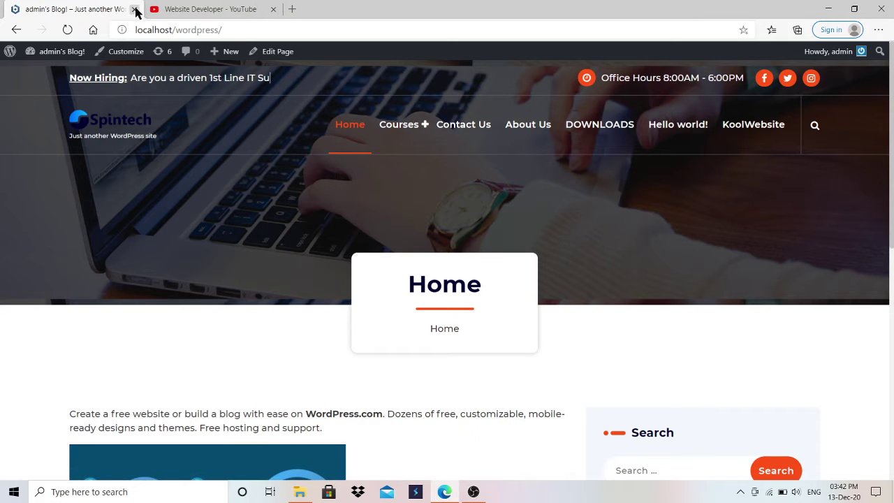
pyautogui.click(290, 9)
pyautogui.write('lo')
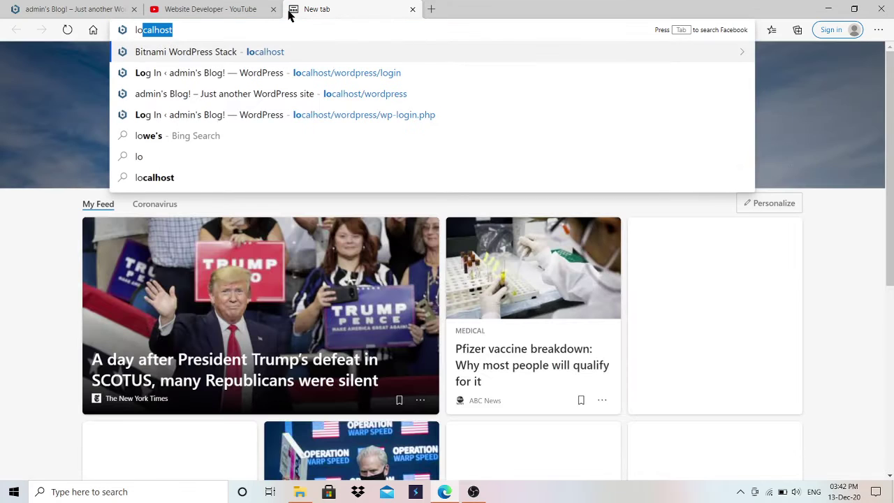
pyautogui.write('calhost/w')
pyautogui.press('Return')
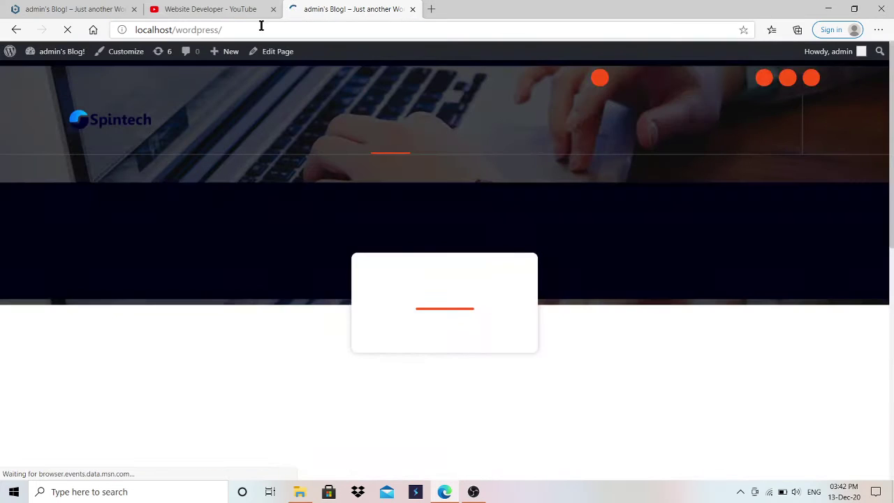
# Go to the site's login page from the localhost/wordpress address and log in with the account password
pyautogui.click(259, 28)
pyautogui.click(259, 28)
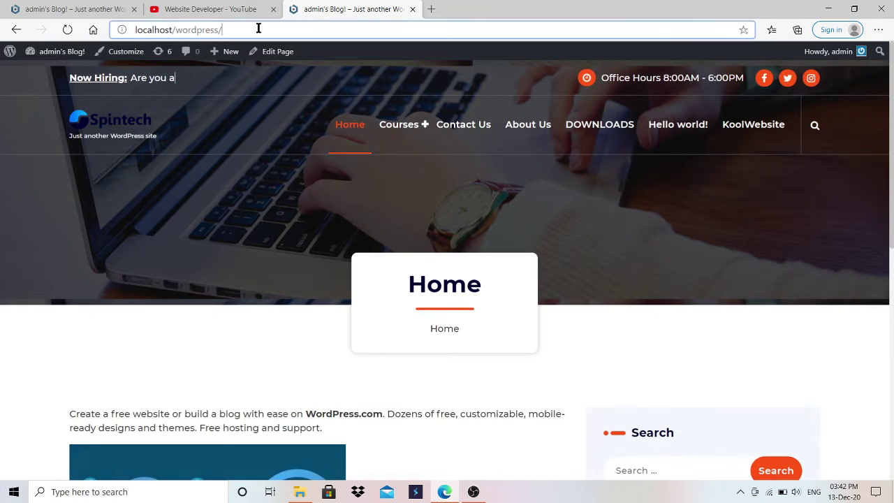
pyautogui.write('log')
pyautogui.press('Return')
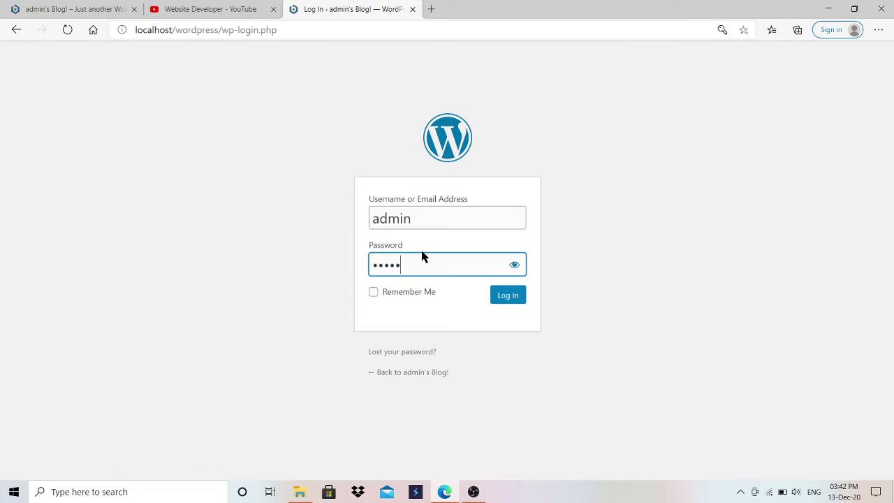
pyautogui.write('*')
pyautogui.press('Return')
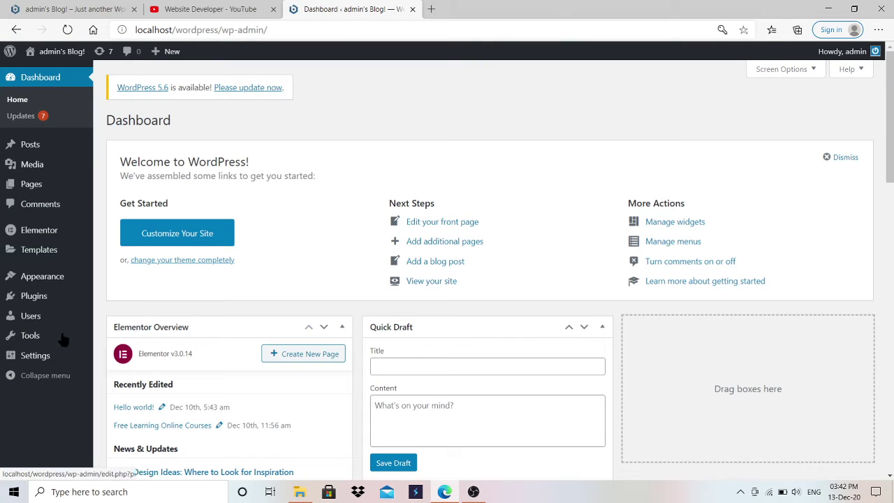
# Open the Widgets management page from the site's appearance settings
pyautogui.moveTo(25, 337)
pyautogui.moveTo(67, 258)
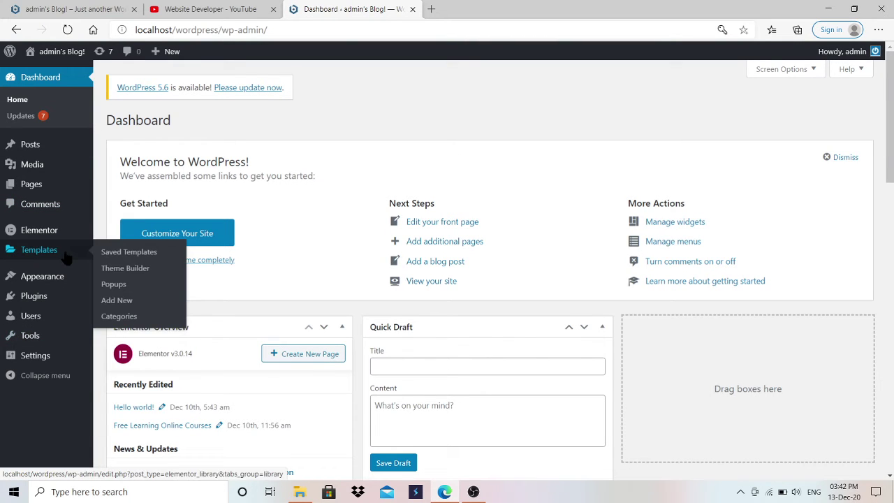
pyautogui.moveTo(63, 286)
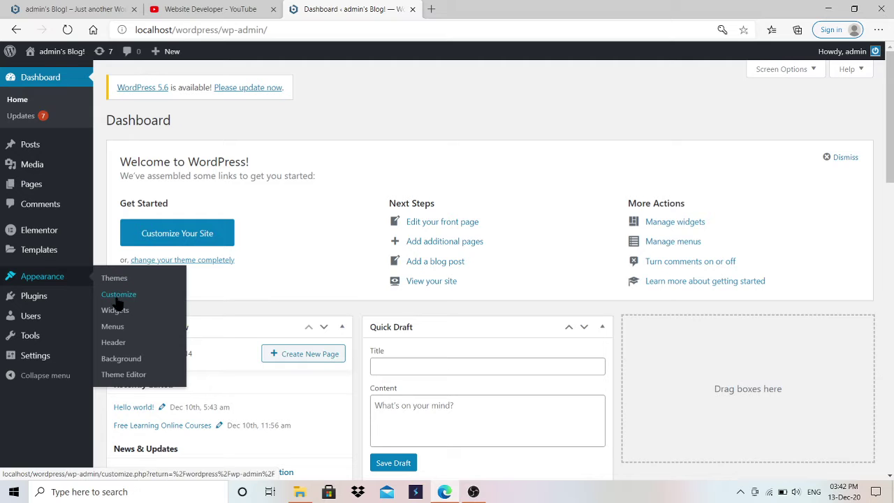
pyautogui.click(114, 310)
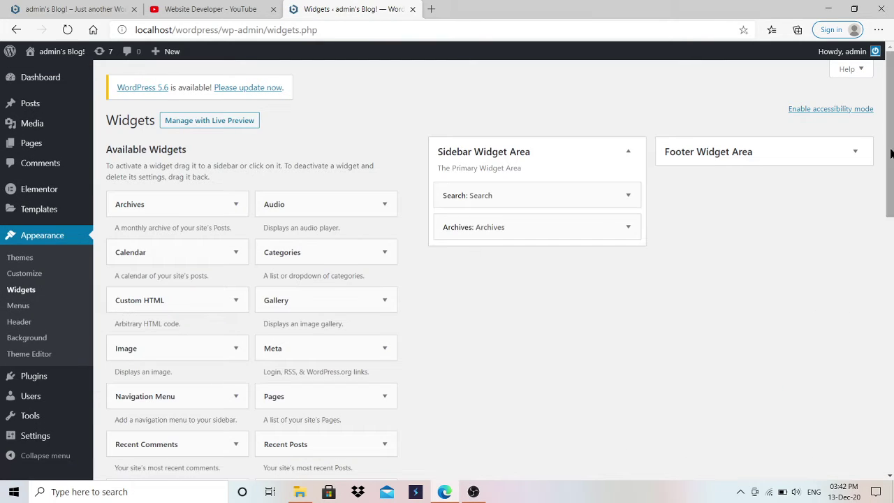
# Delete the Search and Archives widgets from the Sidebar Widget Area
pyautogui.scroll(-1, 589, 161)
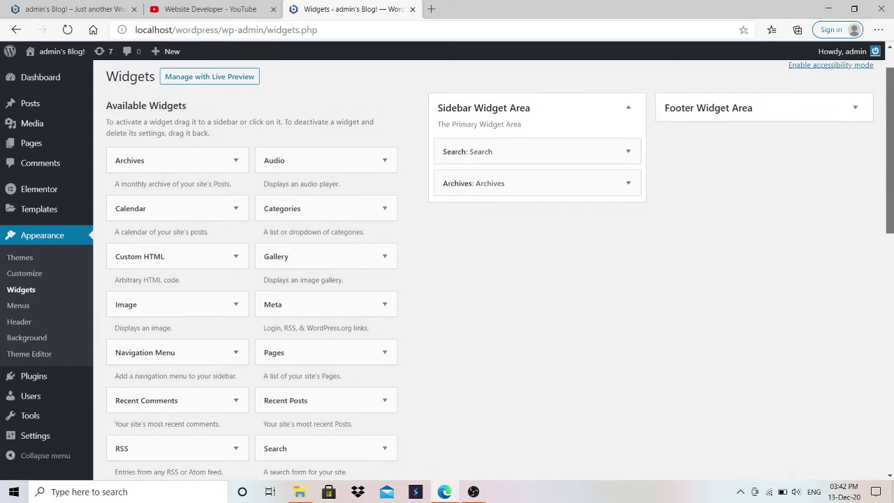
pyautogui.click(501, 147)
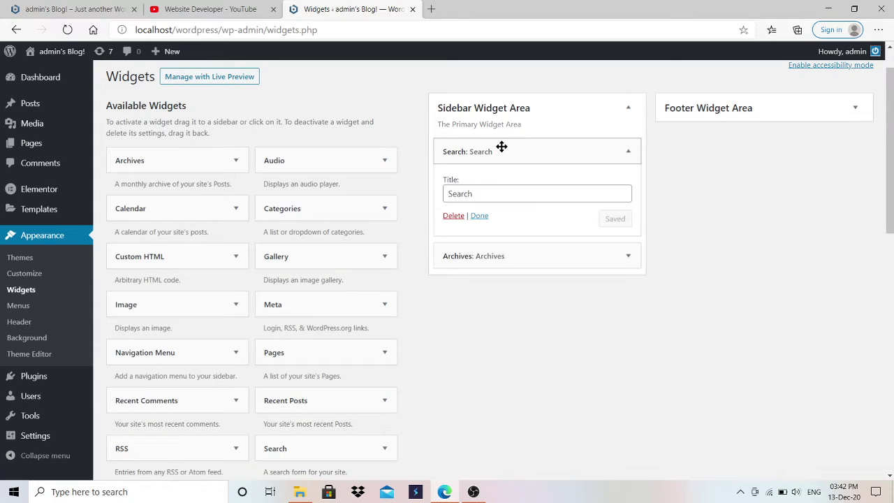
pyautogui.click(454, 217)
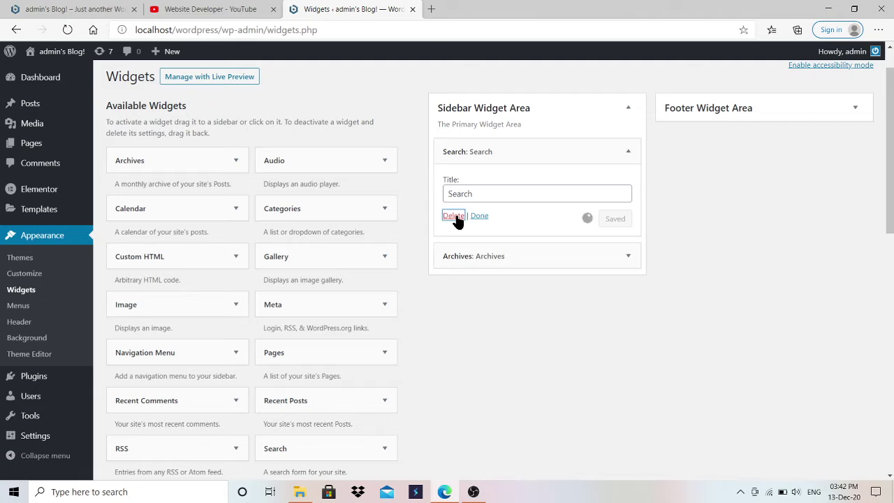
pyautogui.click(463, 147)
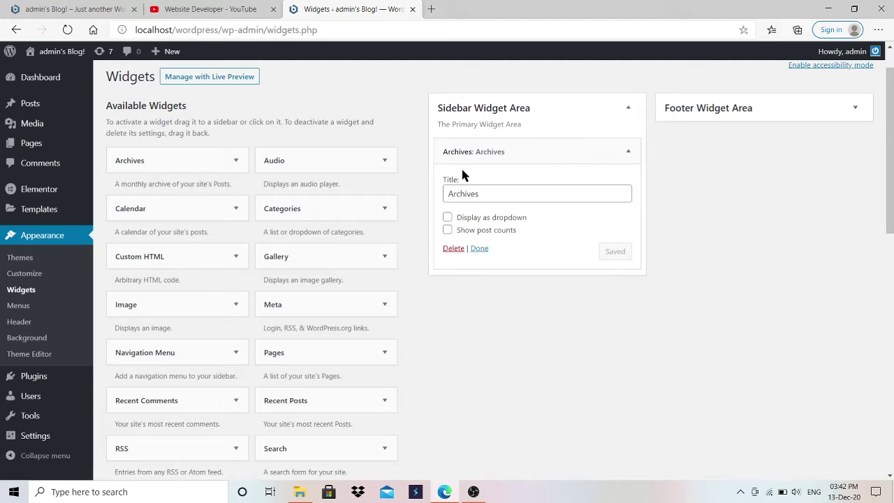
pyautogui.click(452, 249)
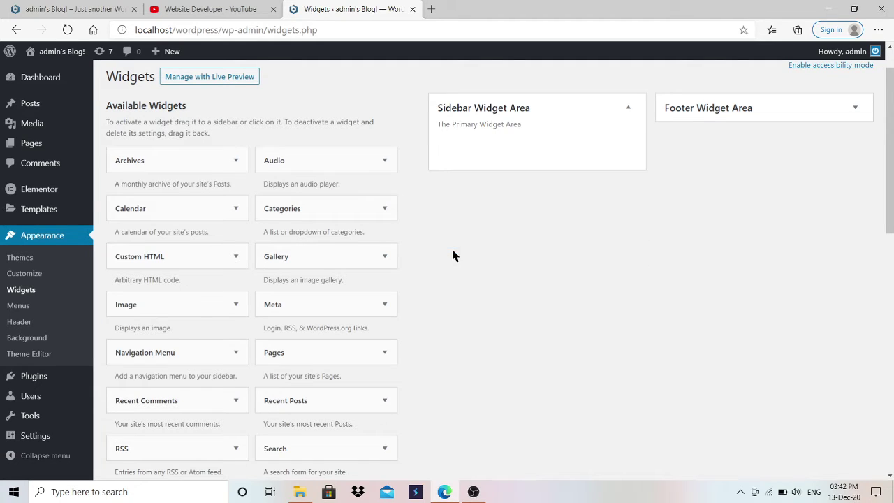
# Reload the live home page and check its sidebar region and the footer's About Company and Categories sections
pyautogui.moveTo(890, 140); pyautogui.dragTo(890, 101)
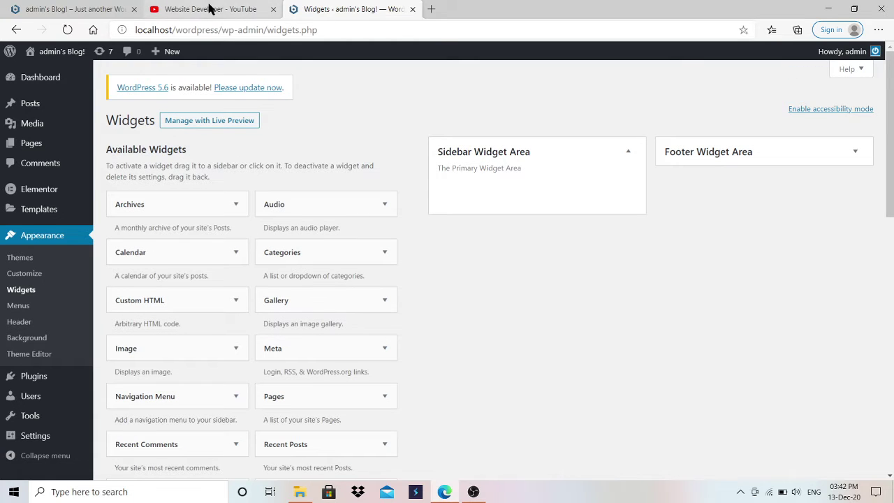
pyautogui.click(91, 7)
pyautogui.click(270, 31)
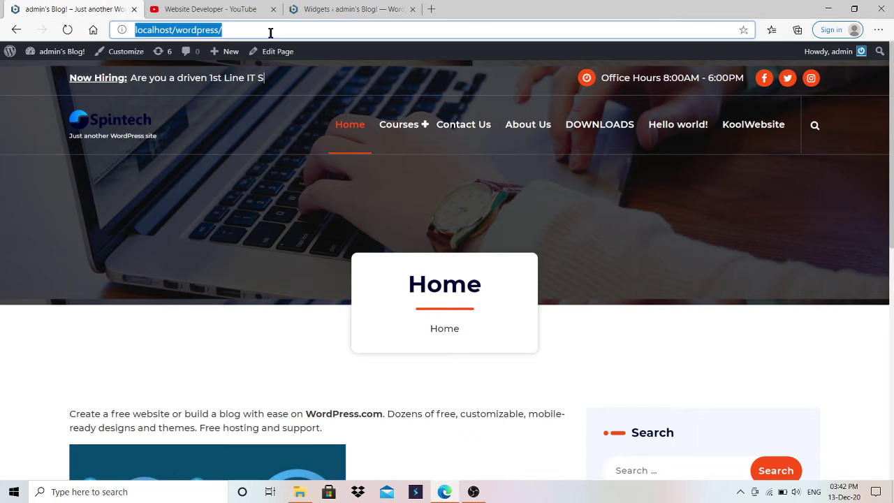
pyautogui.press('Return')
pyautogui.press('Down')
pyautogui.press('Down')
pyautogui.press('Down')
pyautogui.press('Down')
pyautogui.press('Down')
pyautogui.press('Down')
pyautogui.press('Down')
pyautogui.press('Down')
pyautogui.press('Down')
pyautogui.press('Down')
pyautogui.press('Down')
pyautogui.press('Down')
pyautogui.press('Down')
pyautogui.press('Down')
pyautogui.press('Down')
pyautogui.press('Down')
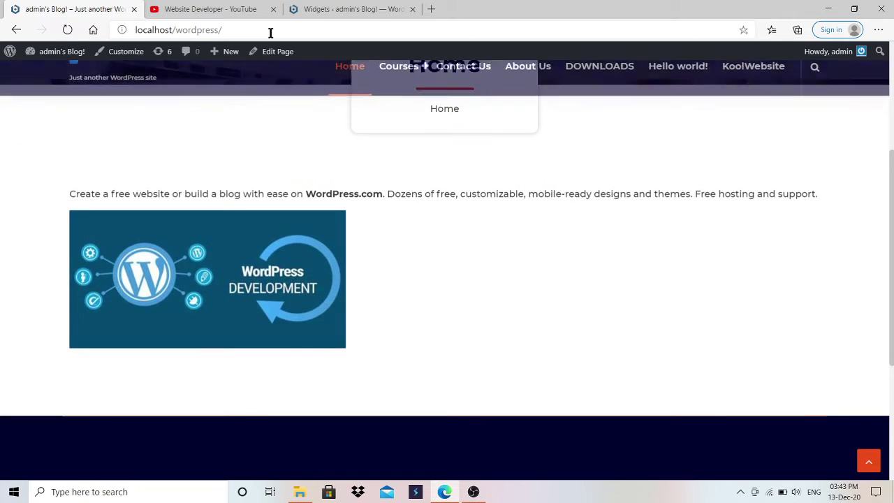
pyautogui.press('Down')
pyautogui.press('Down')
pyautogui.press('Down')
pyautogui.press('Up')
pyautogui.press('Up')
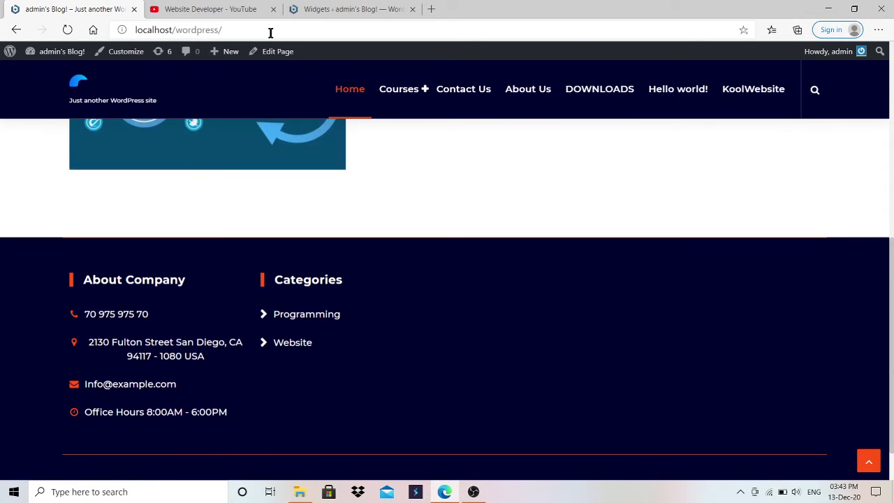
pyautogui.moveTo(70, 279); pyautogui.dragTo(311, 422)
pyautogui.click(311, 421)
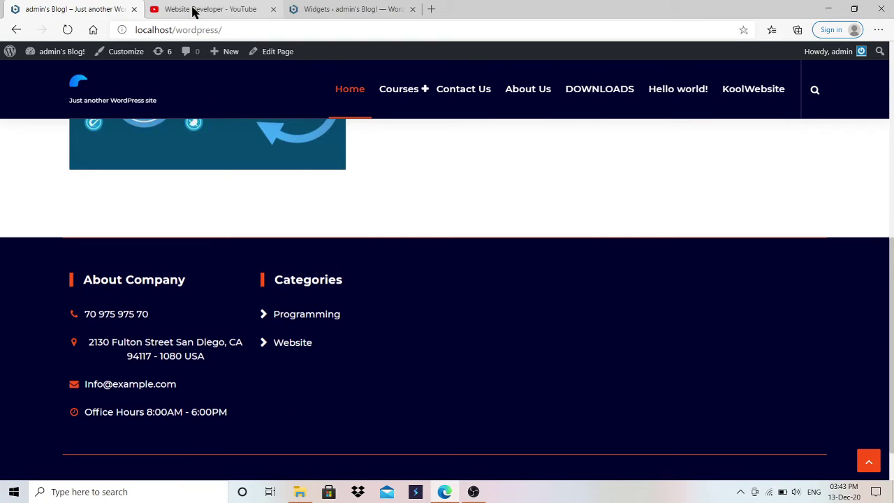
# On the Widgets page, add a Search widget to the Sidebar Widget Area and delete it again
pyautogui.click(331, 7)
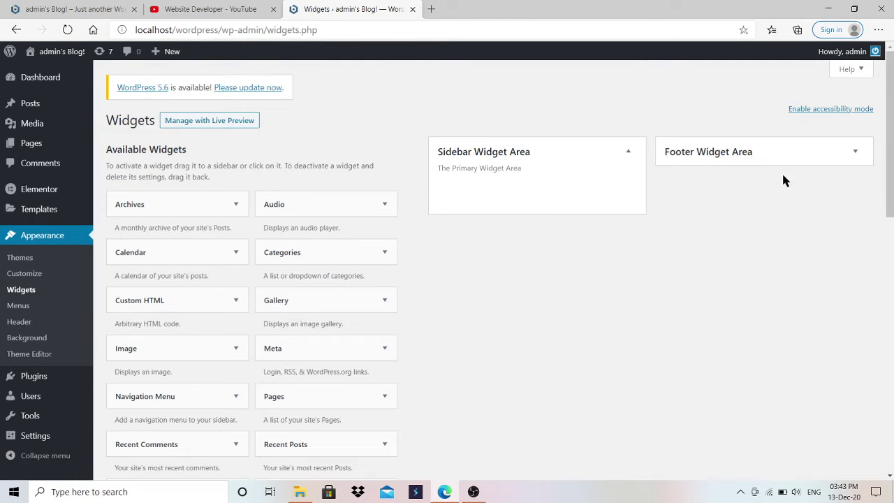
pyautogui.scroll(-1, 448, 266)
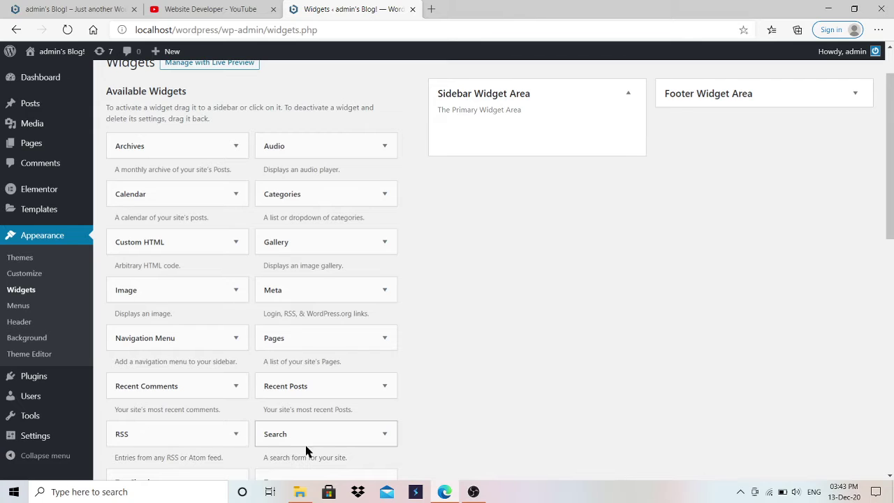
pyautogui.click(283, 438)
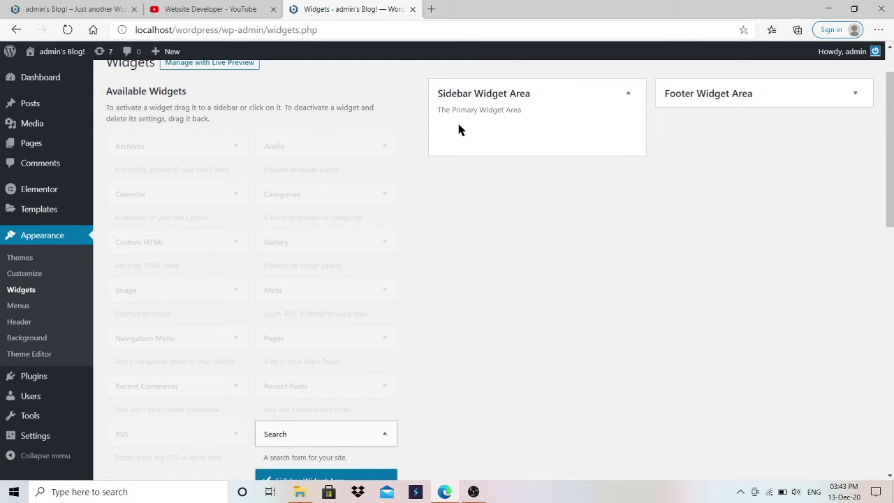
pyautogui.scroll(-3, 428, 300)
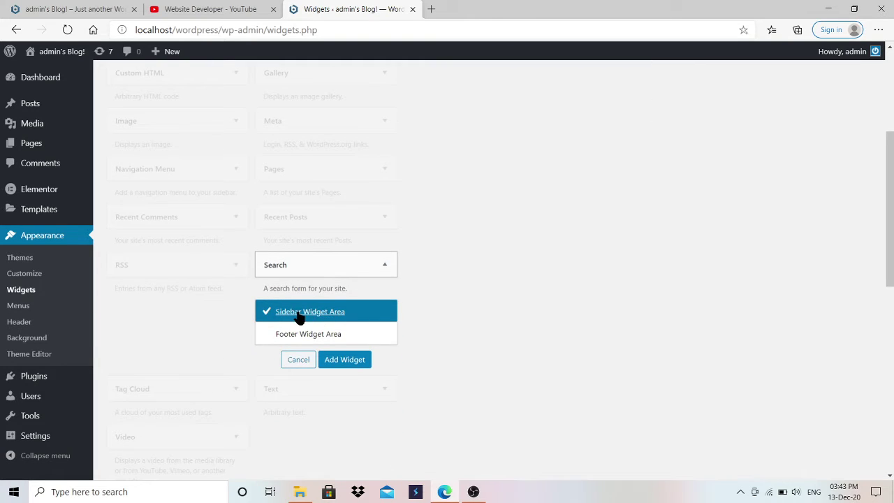
pyautogui.click(346, 359)
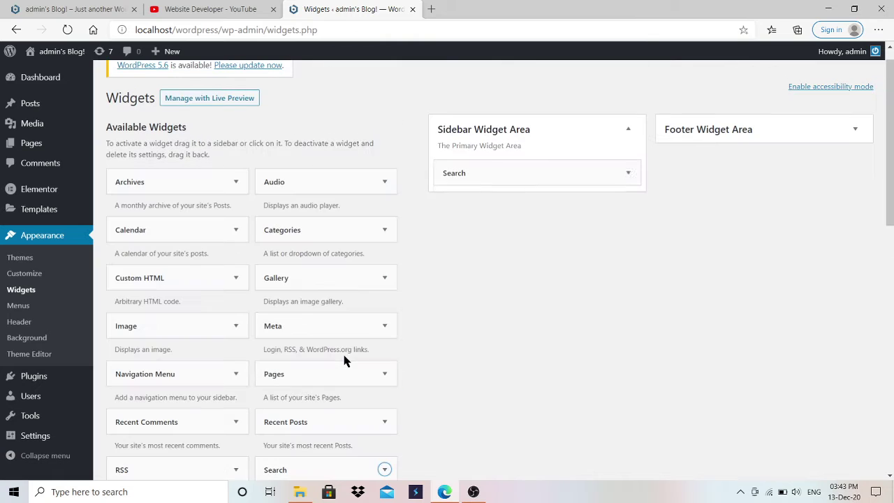
pyautogui.click(462, 213)
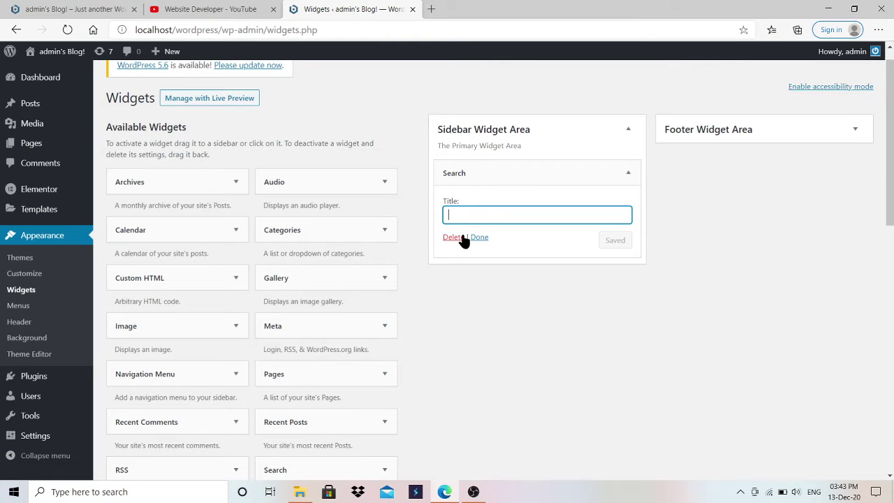
pyautogui.click(459, 237)
# Add a Search widget to the Sidebar Widget Area, title it "Search" and save it
pyautogui.scroll(-3, 411, 302)
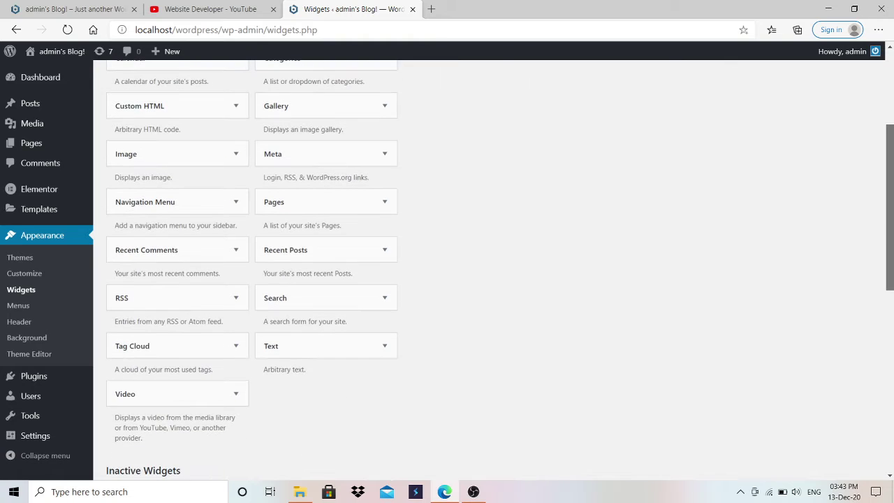
pyautogui.scroll(1, 411, 302)
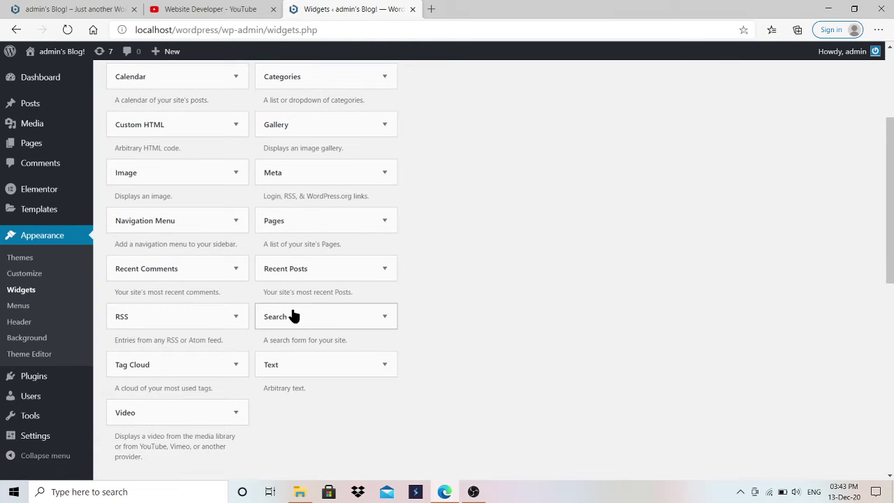
pyautogui.moveTo(293, 316); pyautogui.dragTo(466, 176)
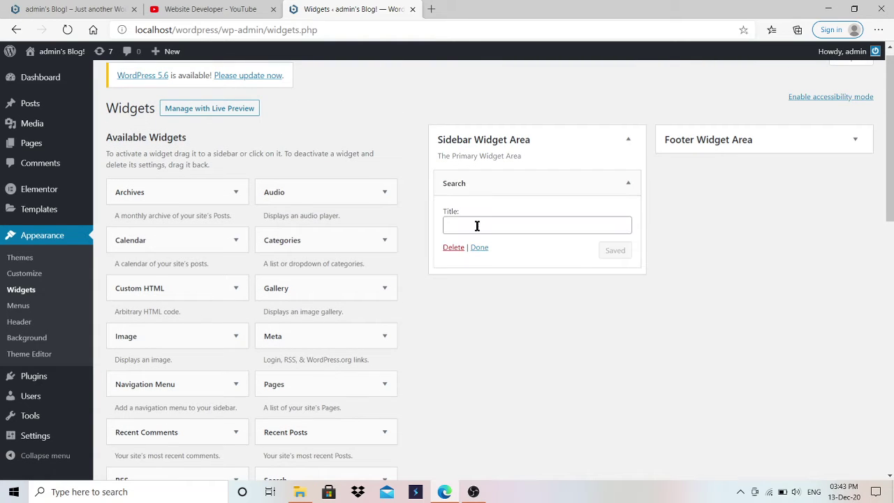
pyautogui.click(478, 226)
pyautogui.write('Search')
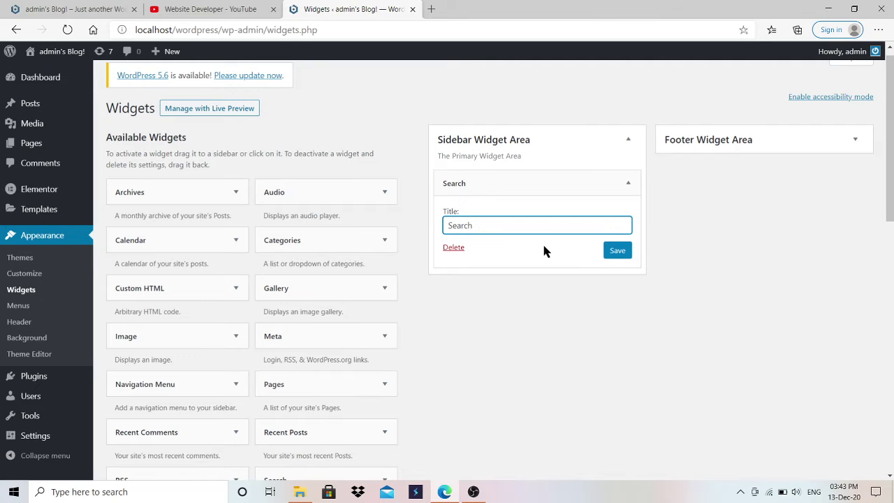
pyautogui.click(621, 253)
# Switch to the live home page, close the YouTube tab, and check the Search widget in the page's sidebar
pyautogui.click(116, 9)
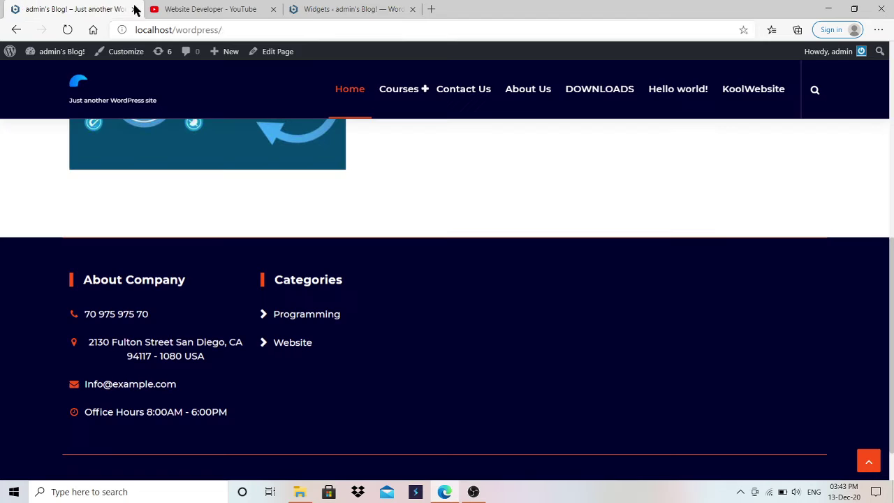
pyautogui.click(273, 9)
pyautogui.scroll(5, 725, 277)
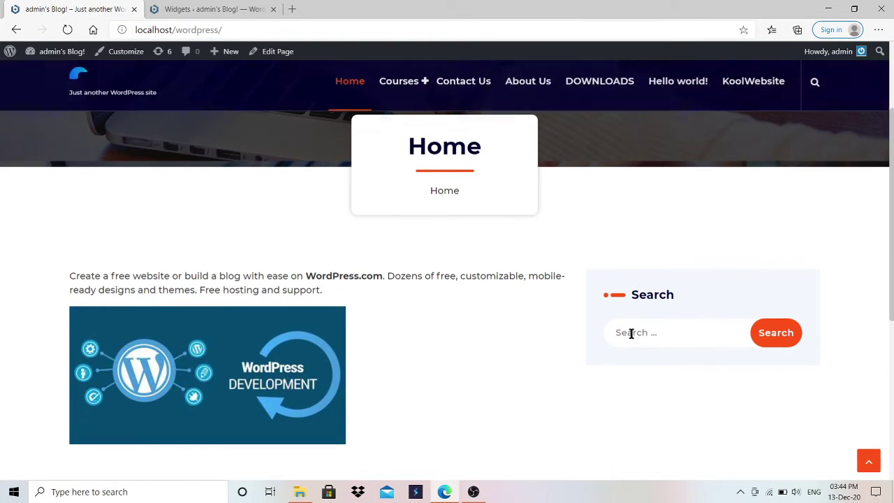
# On the Widgets page, add a Calendar widget below Search in the Sidebar Widget Area, title it "Calender" and save it
pyautogui.click(208, 8)
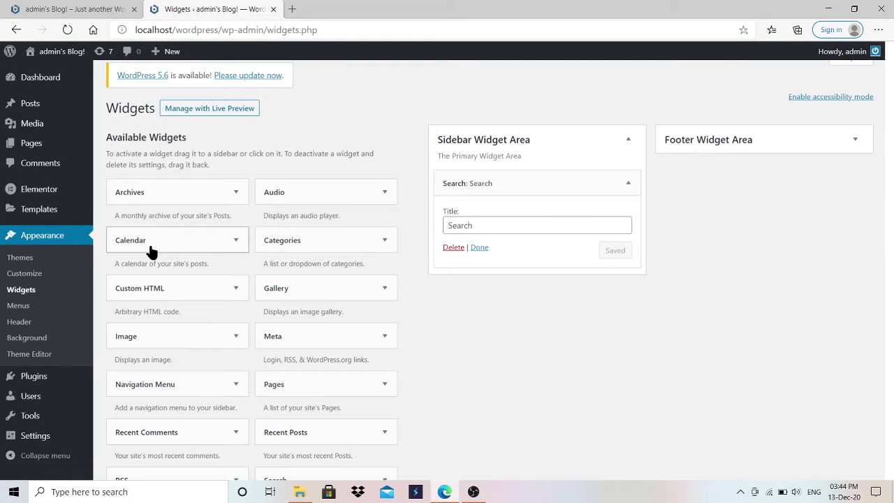
pyautogui.moveTo(151, 250); pyautogui.dragTo(480, 285)
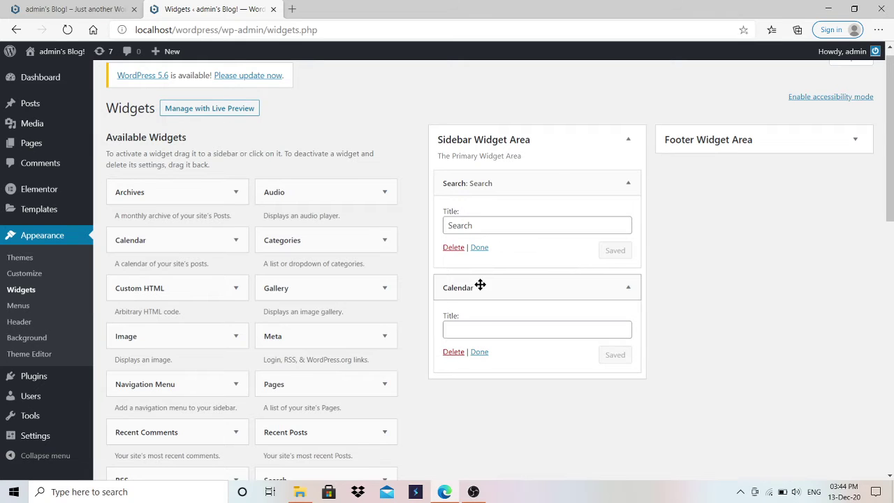
pyautogui.click(468, 331)
pyautogui.write('Calender')
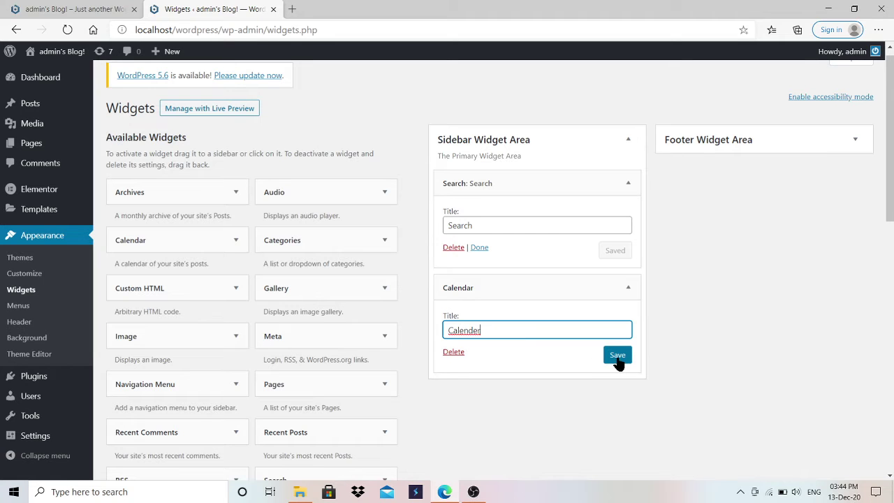
pyautogui.click(618, 357)
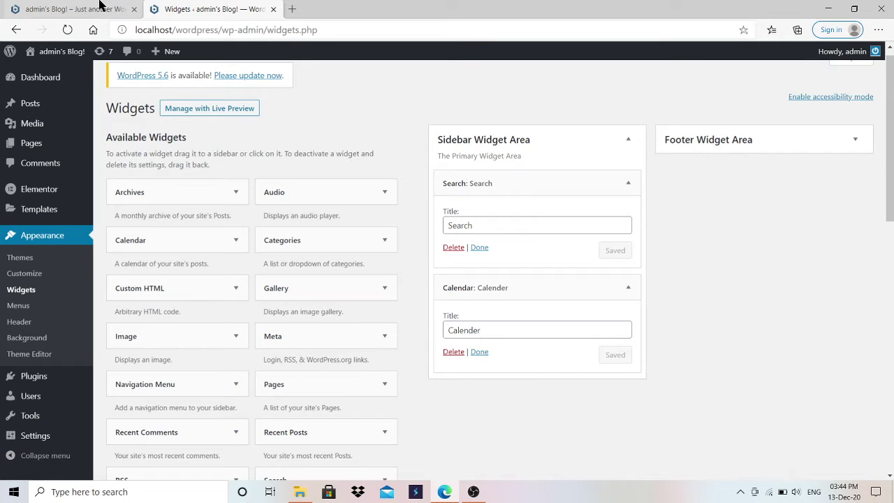
# Reload the live home page and check the Calendar widget in its sidebar
pyautogui.click(97, 9)
pyautogui.click(292, 29)
pyautogui.press('Return')
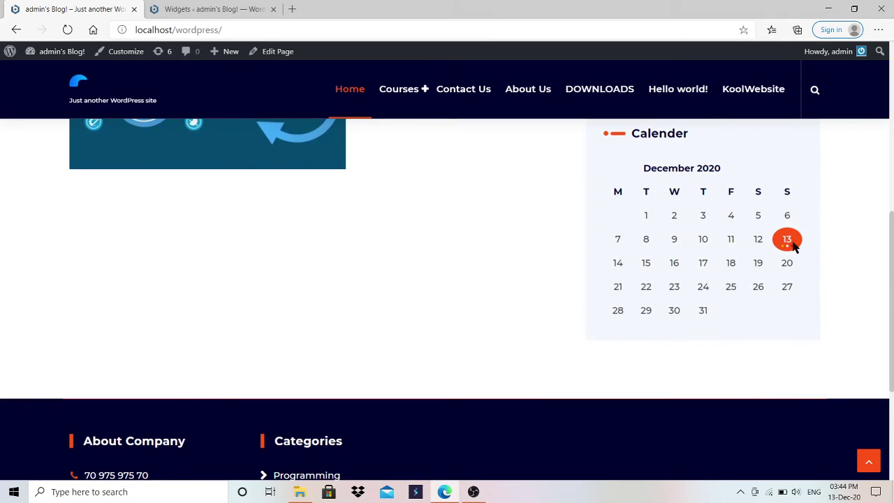
# On the Widgets page, add a Categories widget below Calendar in the Sidebar Widget Area, title it "Categories", save and collapse it
pyautogui.click(183, 9)
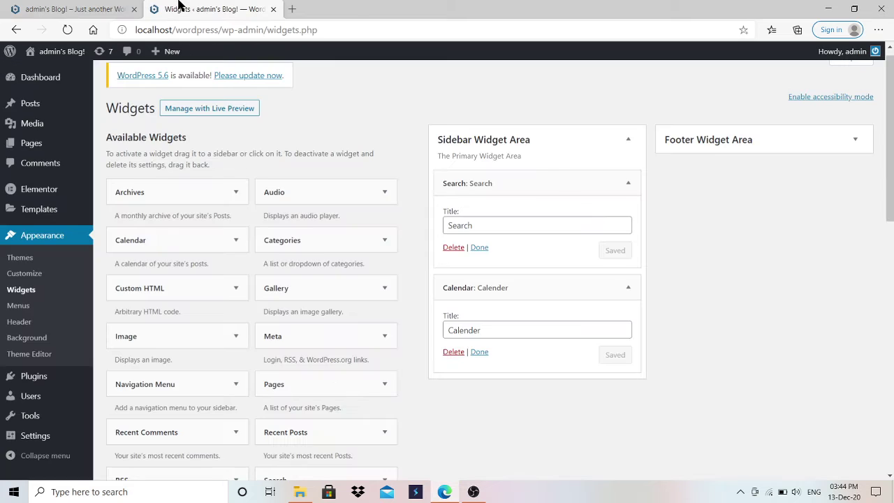
pyautogui.moveTo(890, 140); pyautogui.dragTo(890, 159)
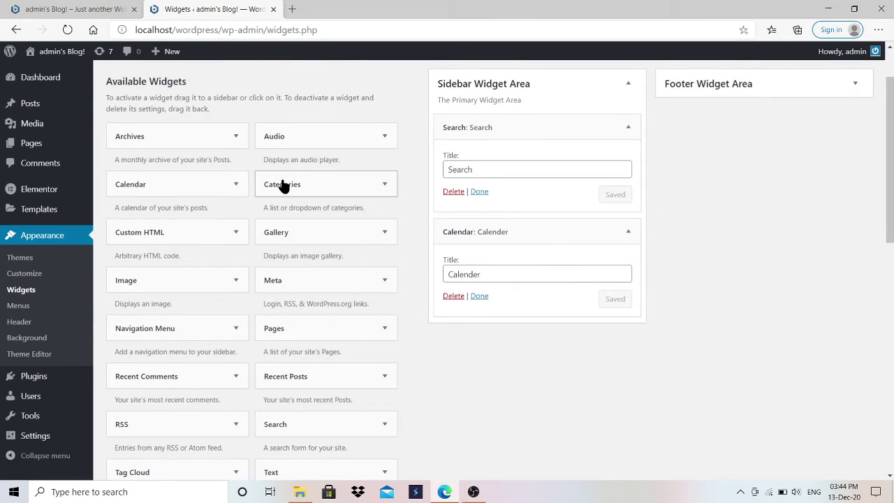
pyautogui.moveTo(283, 186); pyautogui.dragTo(473, 332)
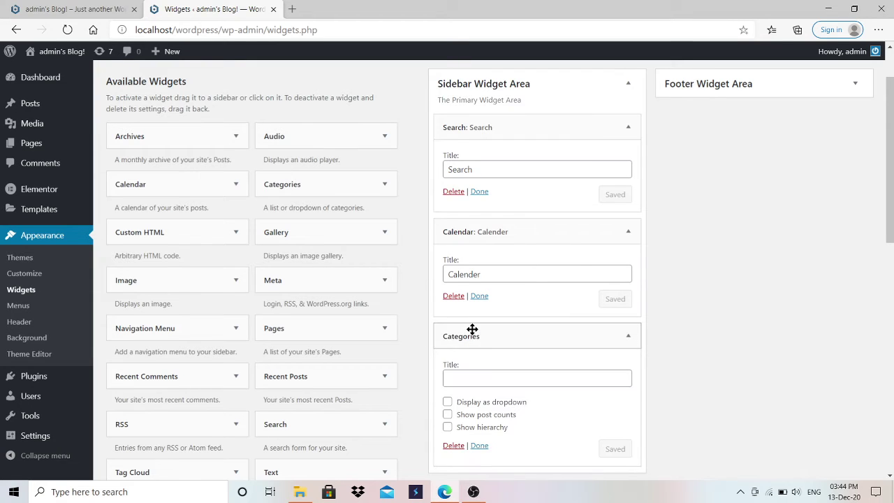
pyautogui.click(477, 377)
pyautogui.write('Categories')
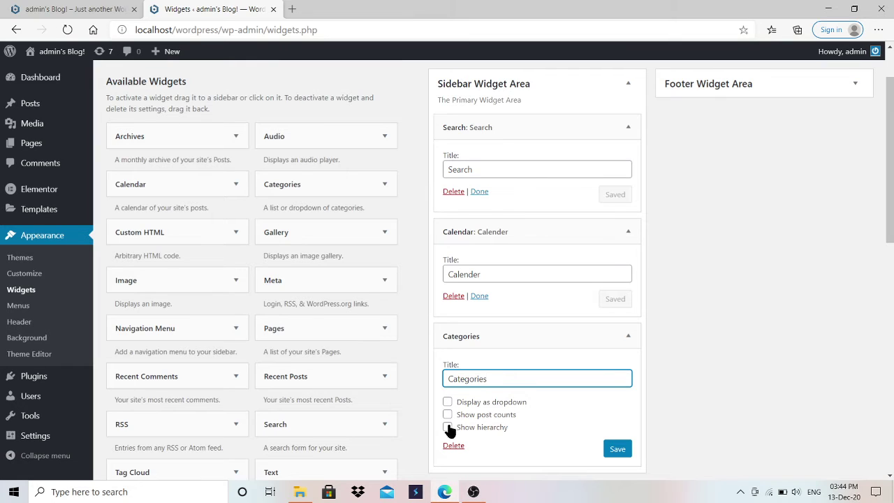
pyautogui.click(613, 450)
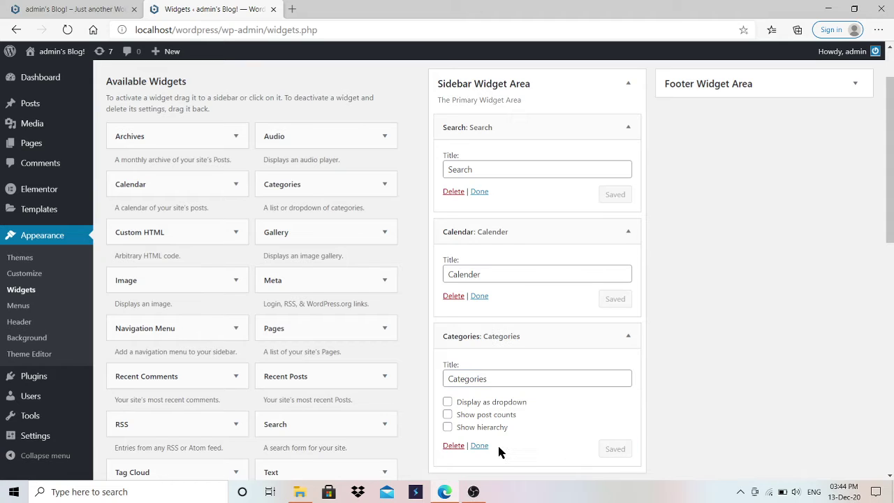
pyautogui.click(480, 447)
# Reload the live home page and check the Categories widget in its sidebar
pyautogui.moveTo(80, 7); pyautogui.dragTo(256, 34)
pyautogui.click(256, 34)
pyautogui.press('Return')
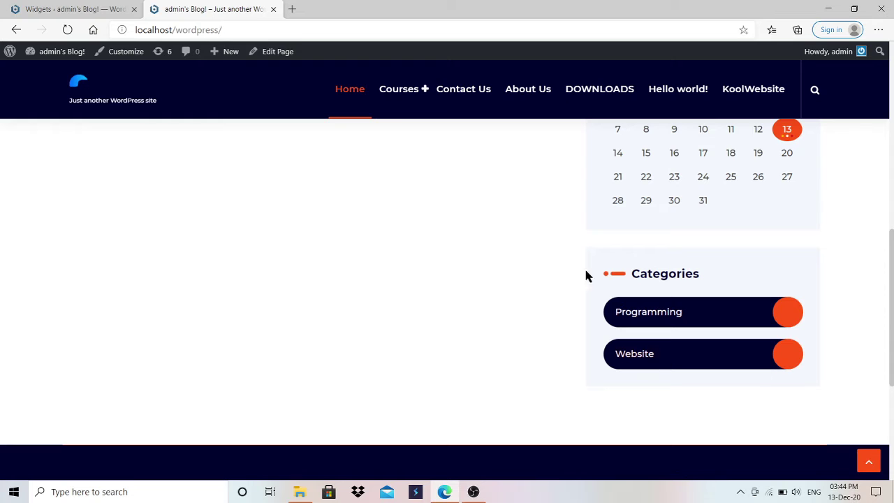
pyautogui.click(67, 6)
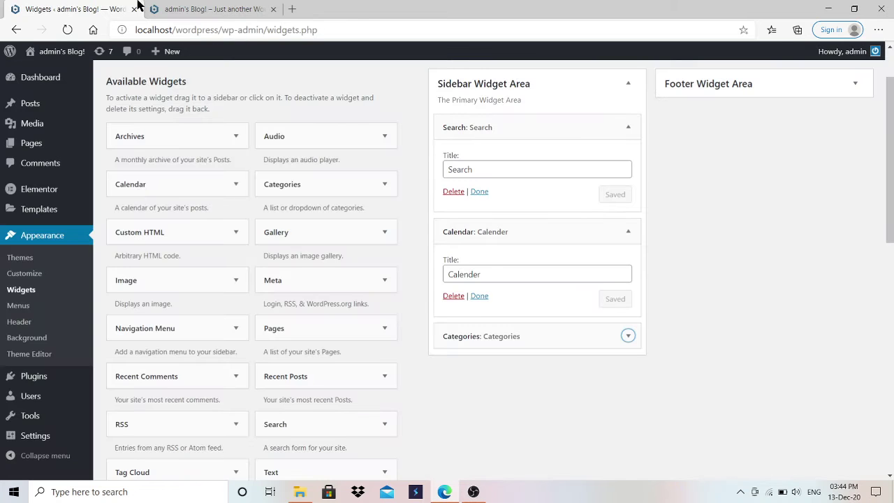
pyautogui.click(177, 7)
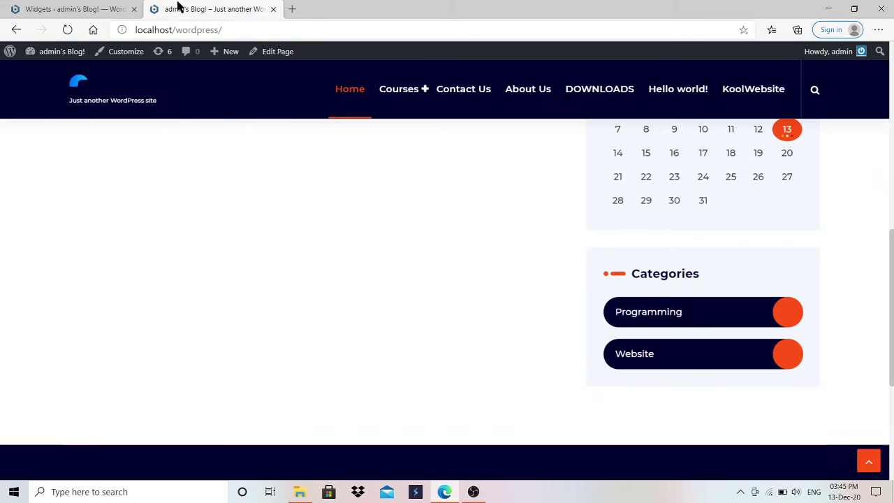
# Open the Programming category from the sidebar's Categories widget and look through its archived posts
pyautogui.click(650, 316)
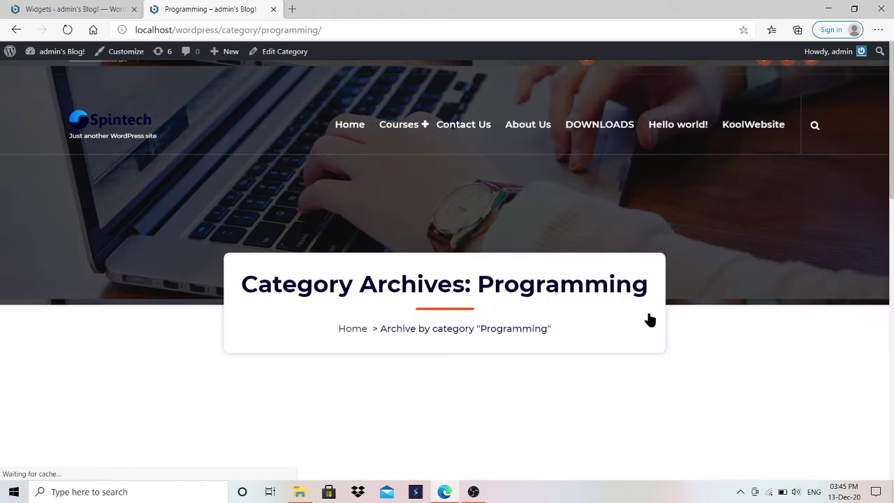
pyautogui.scroll(-5, 447, 265)
pyautogui.scroll(2, 447, 279)
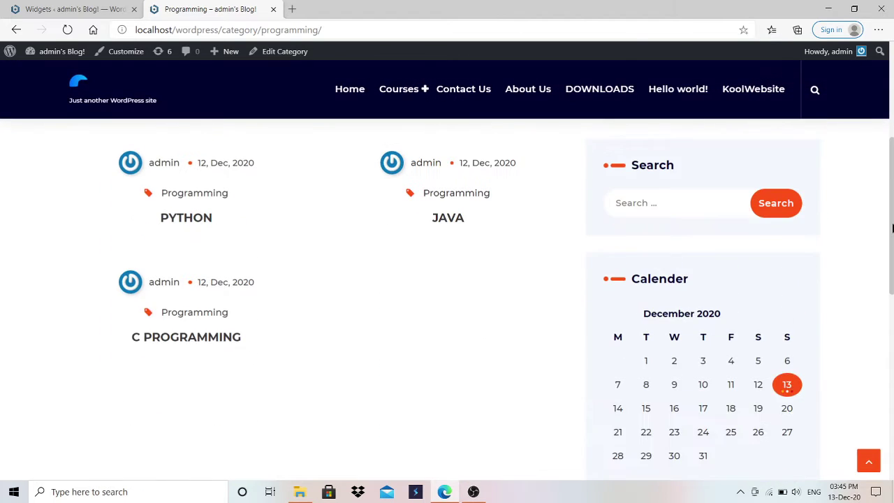
pyautogui.scroll(-1, 448, 279)
pyautogui.scroll(2, 448, 280)
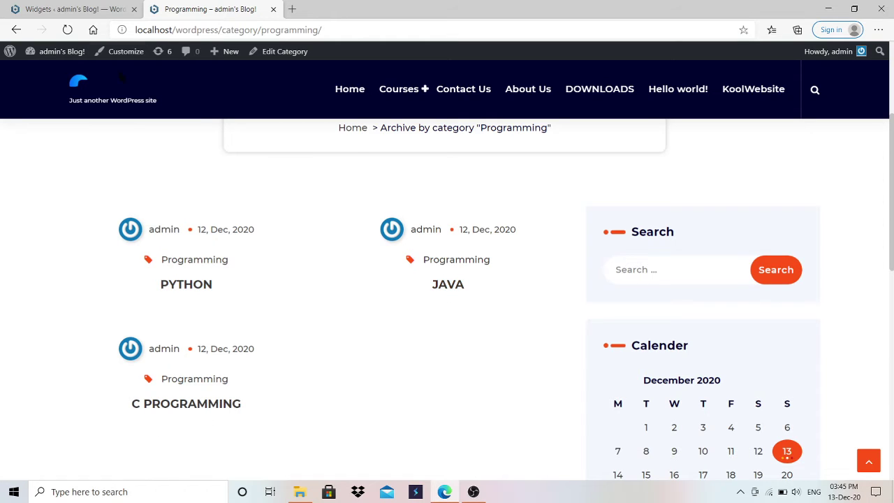
# On the Widgets page, add a Recent Posts widget to the Sidebar Widget Area, title it "Posts", save and collapse it
pyautogui.click(74, 9)
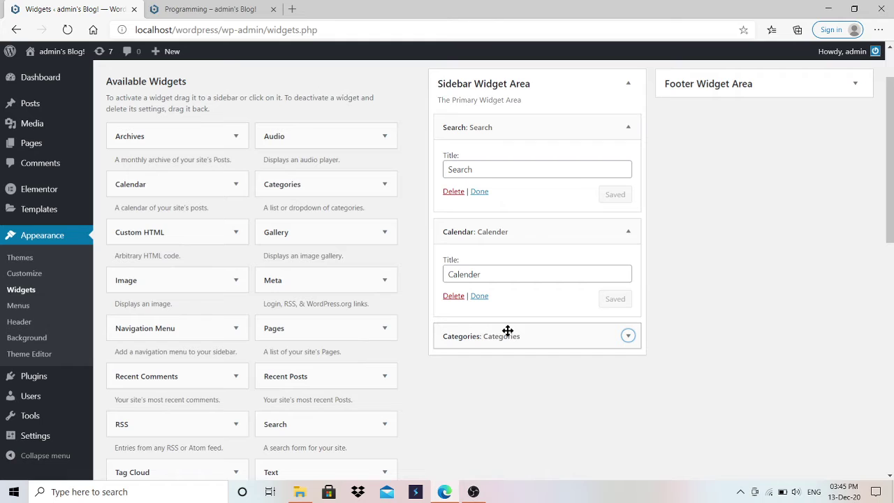
pyautogui.scroll(-1, 447, 293)
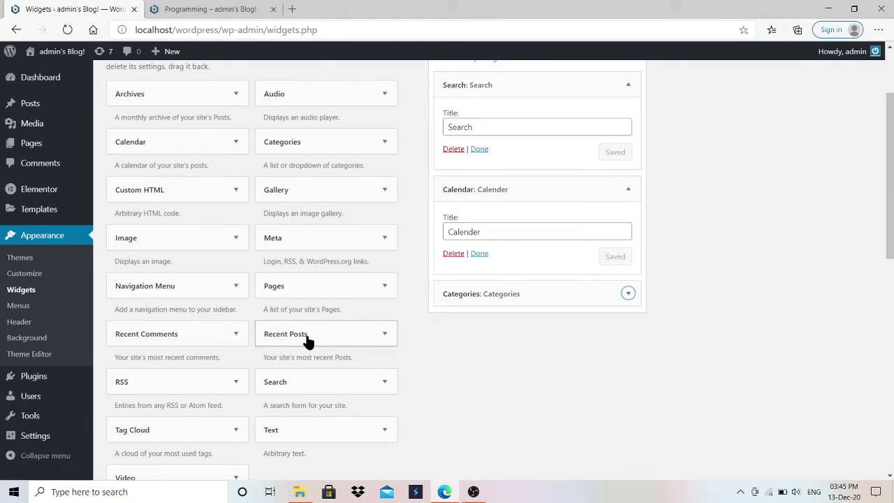
pyautogui.click(384, 335)
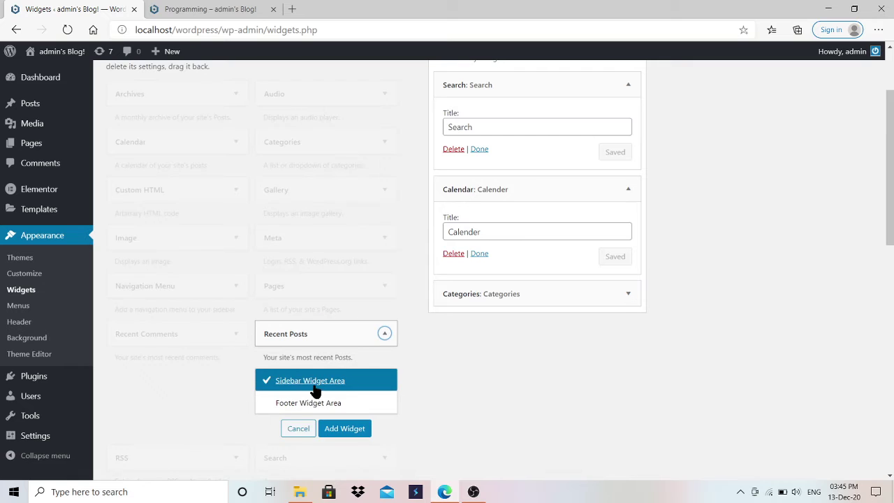
pyautogui.click(345, 429)
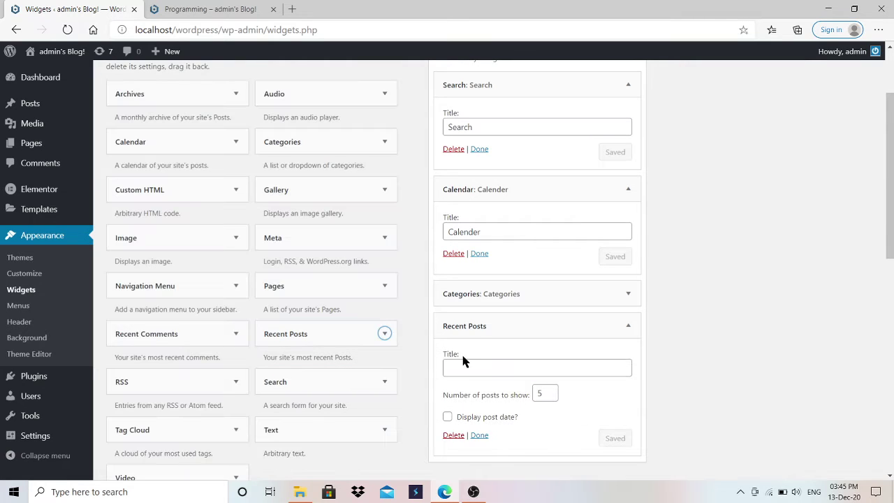
pyautogui.click(462, 372)
pyautogui.write('NR')
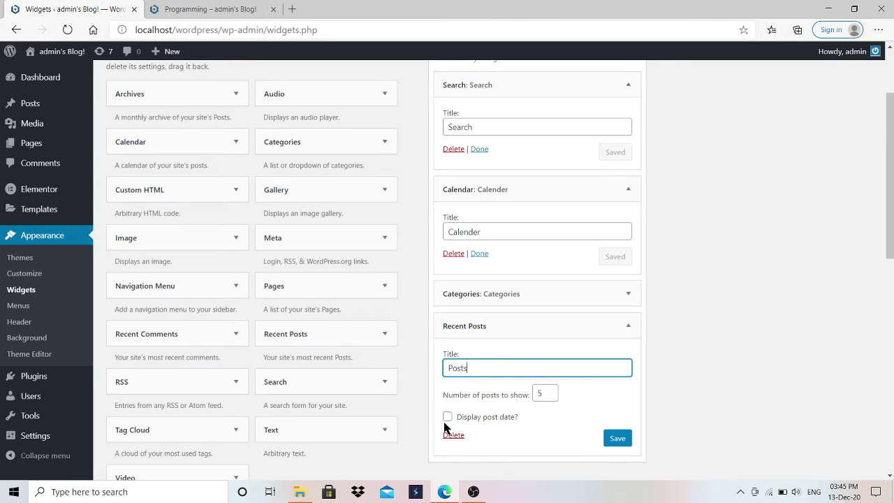
pyautogui.click(617, 439)
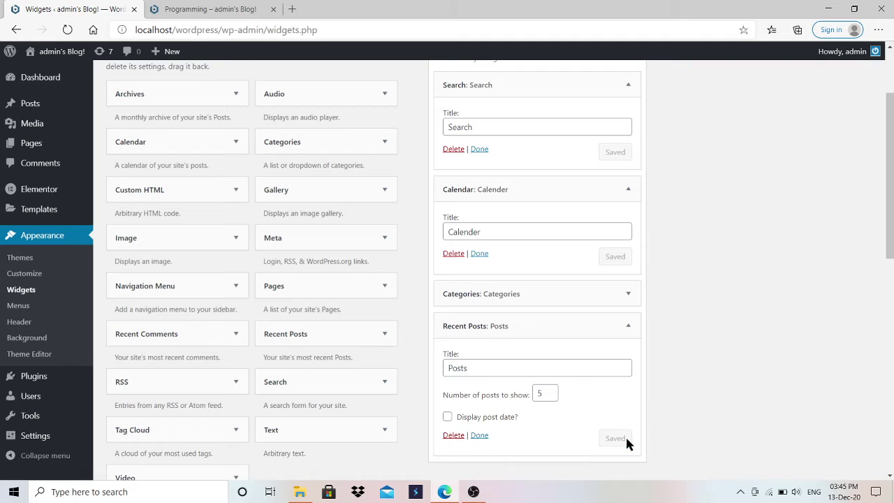
pyautogui.click(480, 435)
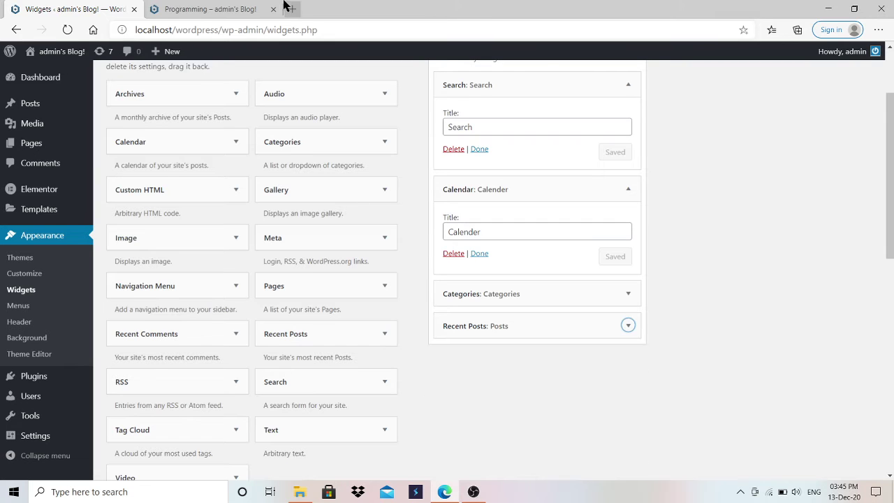
# Reload the Programming category page and check the Recent Posts widget at the end of its sidebar
pyautogui.click(212, 9)
pyautogui.click(253, 30)
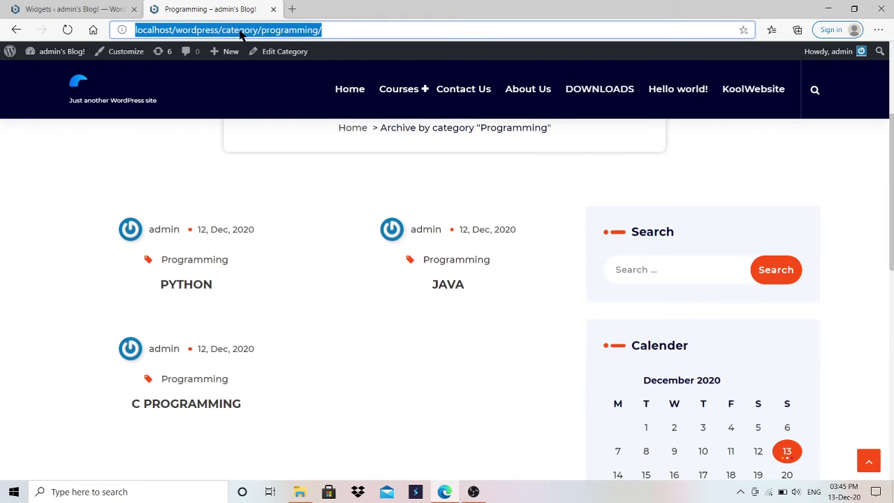
pyautogui.press('Return')
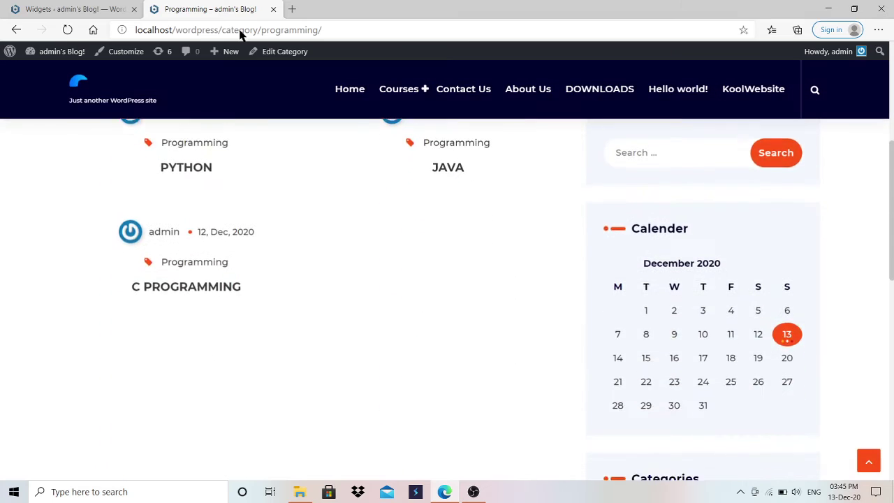
pyautogui.press('Down')
pyautogui.press('Down')
pyautogui.press('Down')
pyautogui.press('Down')
pyautogui.press('Down')
pyautogui.press('Down')
pyautogui.press('Down')
pyautogui.press('Down')
pyautogui.press('Down')
pyautogui.press('Down')
pyautogui.press('Down')
pyautogui.press('Down')
pyautogui.press('Down')
pyautogui.press('Down')
pyautogui.press('Down')
pyautogui.press('Down')
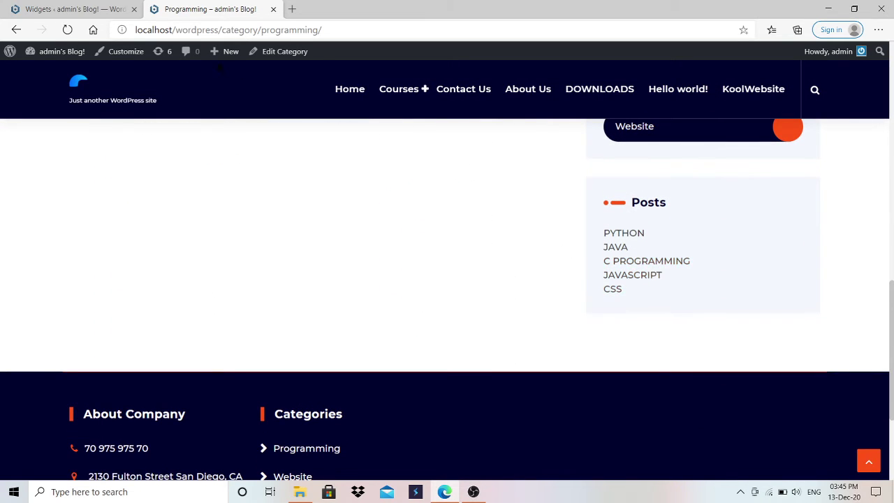
# On the Widgets page, add a Tag Cloud widget to the Footer Widget Area
pyautogui.click(101, 10)
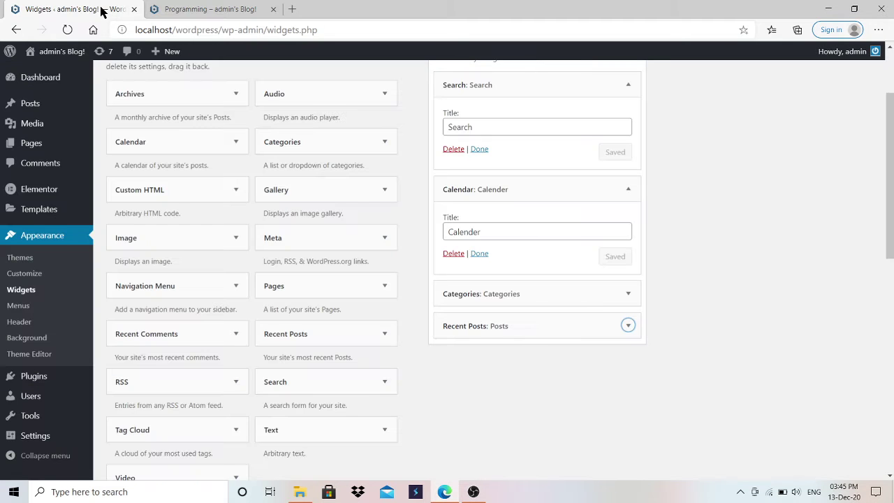
pyautogui.scroll(2, 890, 196)
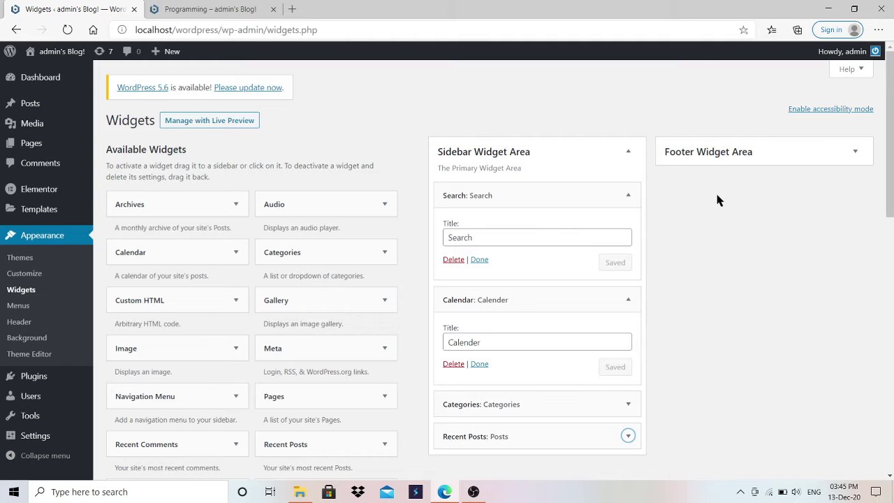
pyautogui.scroll(-2, 890, 175)
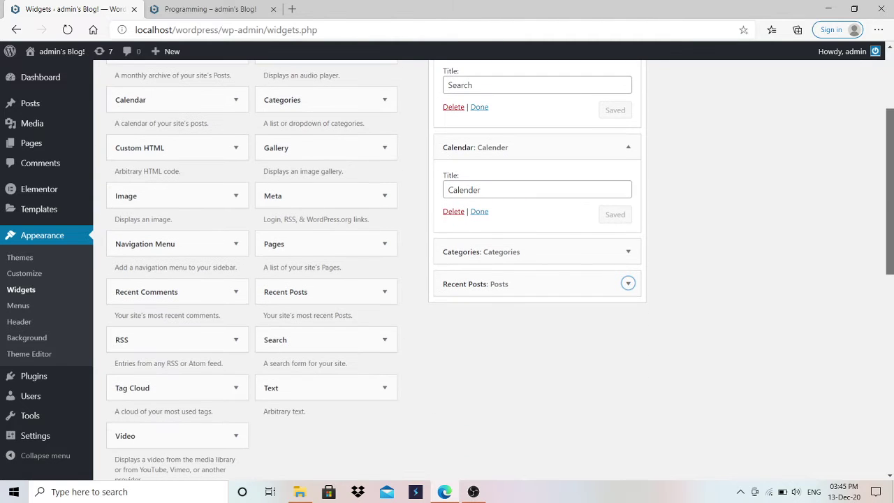
pyautogui.moveTo(892, 192)
pyautogui.mouseDown()
pyautogui.moveTo(892, 178)
pyautogui.moveTo(891, 191)
pyautogui.mouseUp()
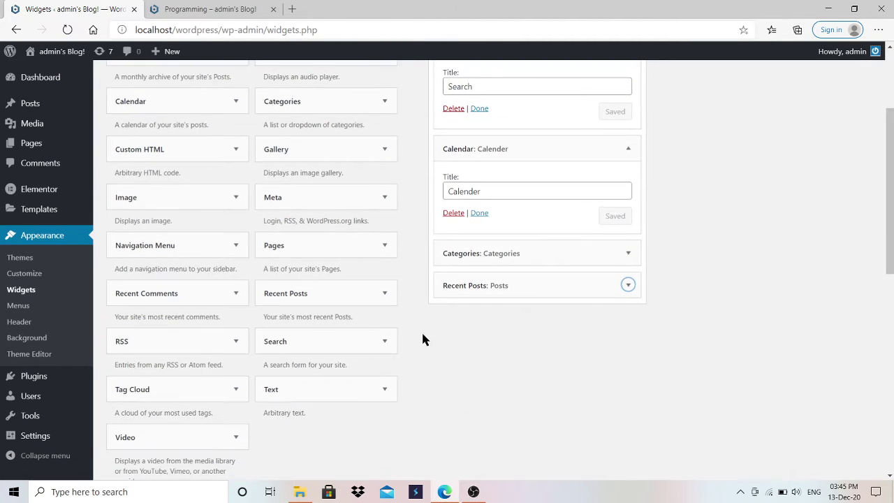
pyautogui.click(130, 391)
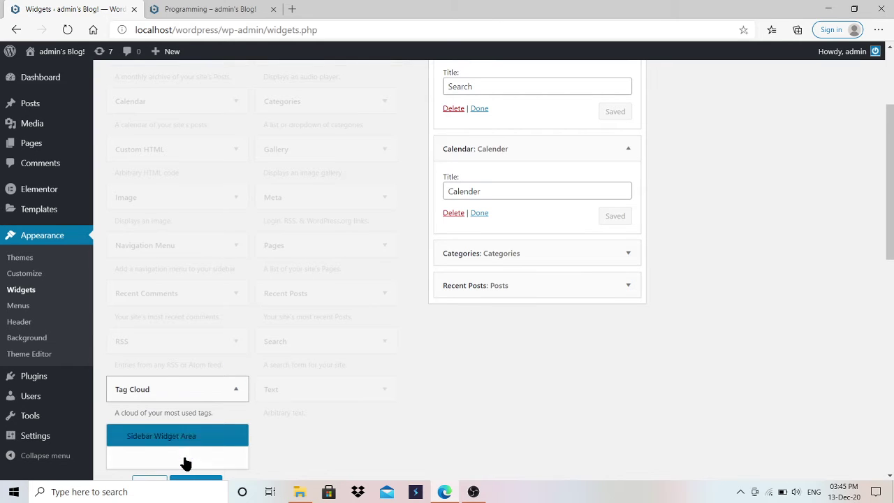
pyautogui.click(186, 460)
pyautogui.scroll(-3, 881, 238)
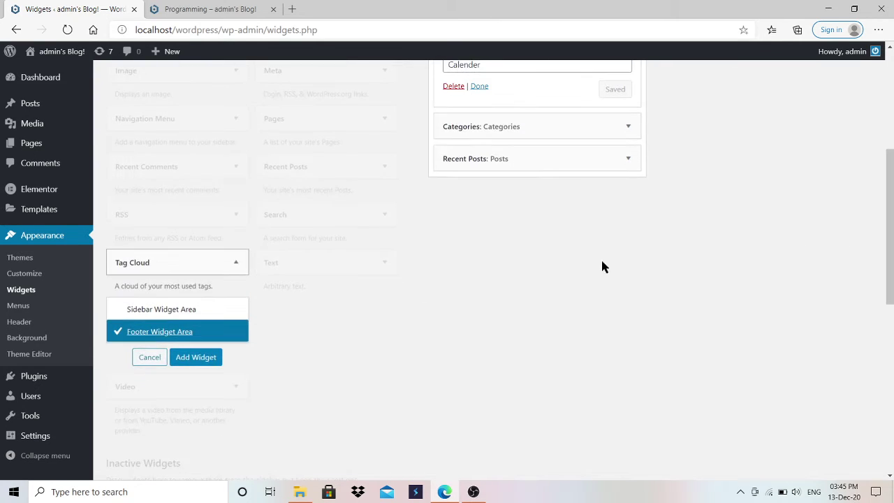
pyautogui.click(213, 357)
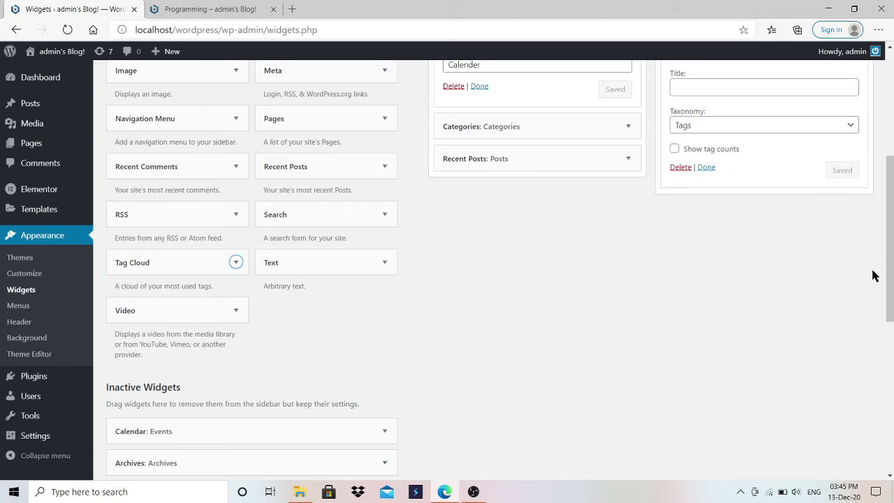
# Title the footer's Tag Cloud widget "Tags", save it and collapse it
pyautogui.scroll(2, 777, 226)
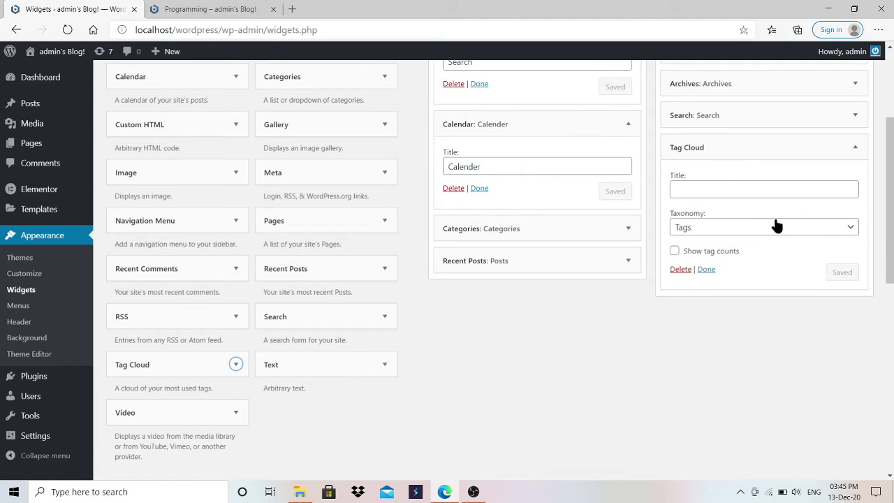
pyautogui.click(688, 189)
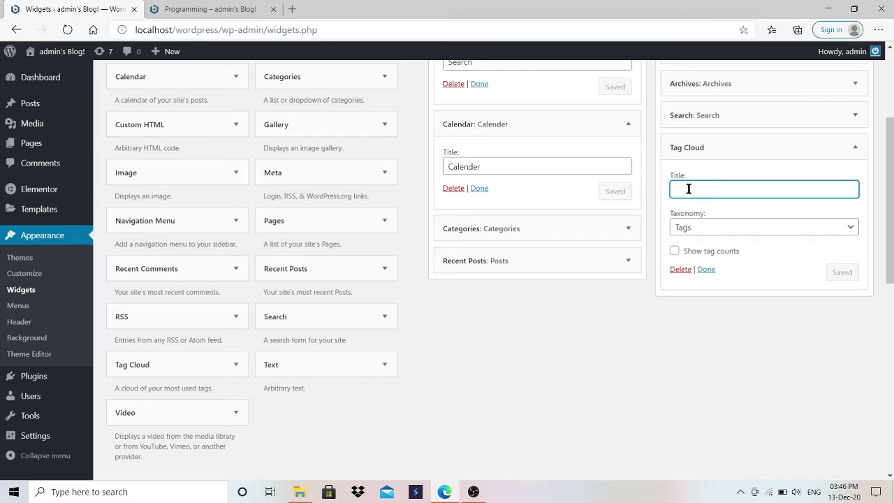
pyautogui.write('Tags')
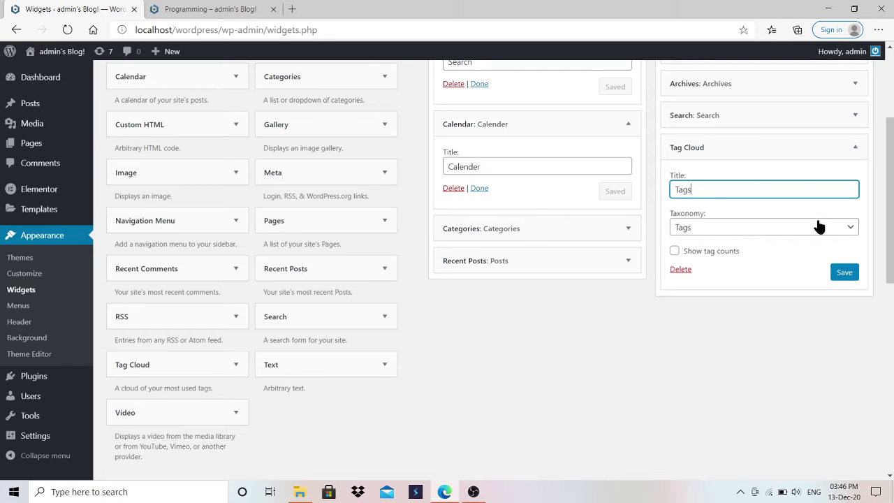
pyautogui.click(834, 272)
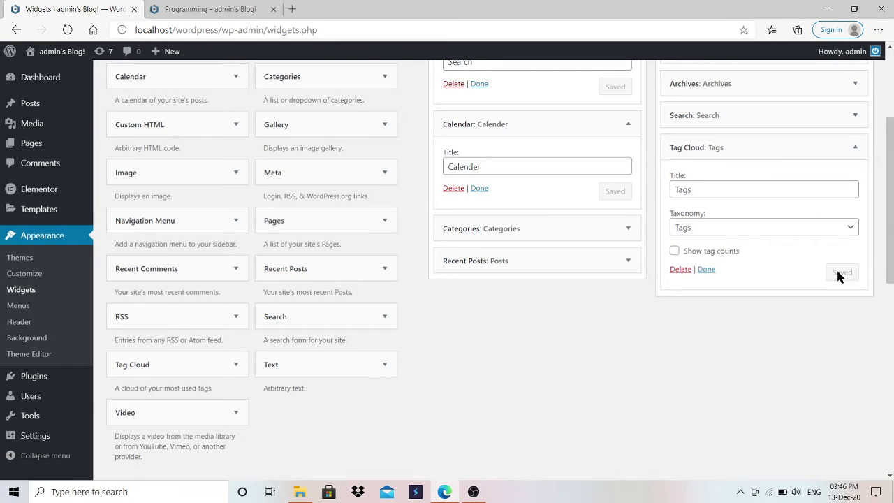
pyautogui.click(706, 270)
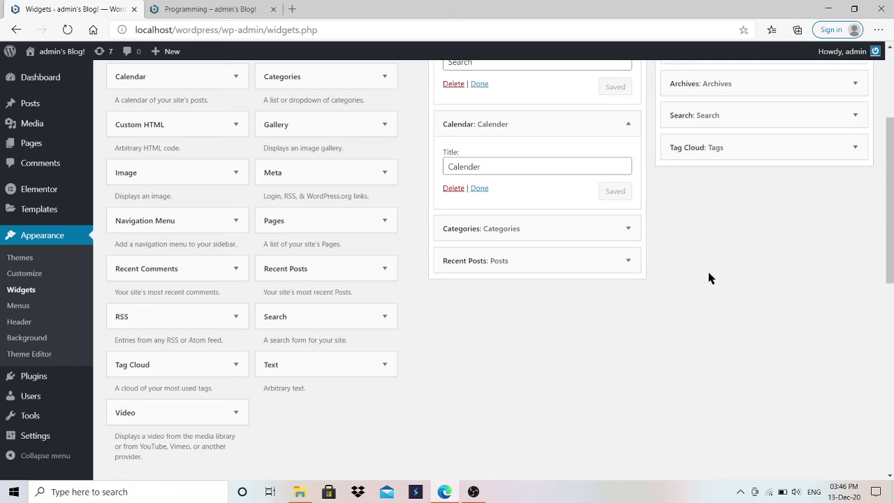
pyautogui.scroll(2, 803, 197)
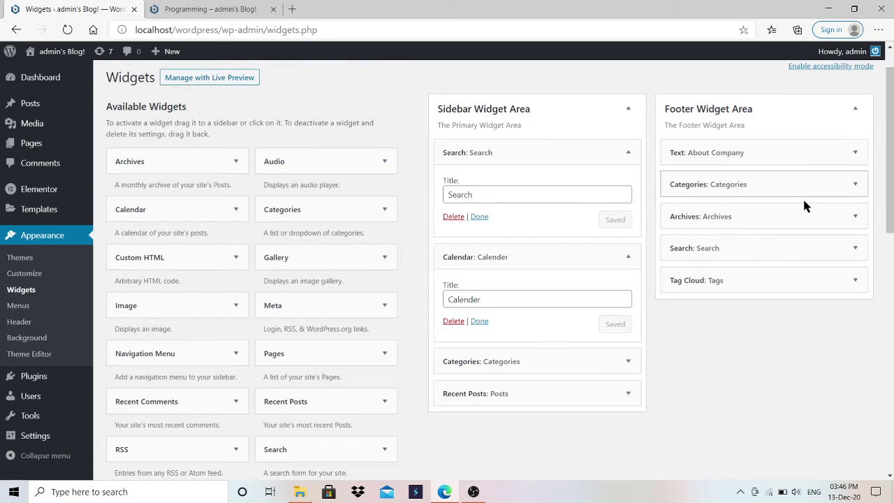
# Open the footer's About Company text widget and compare its HTML content with the footer of the live Programming category page
pyautogui.click(803, 154)
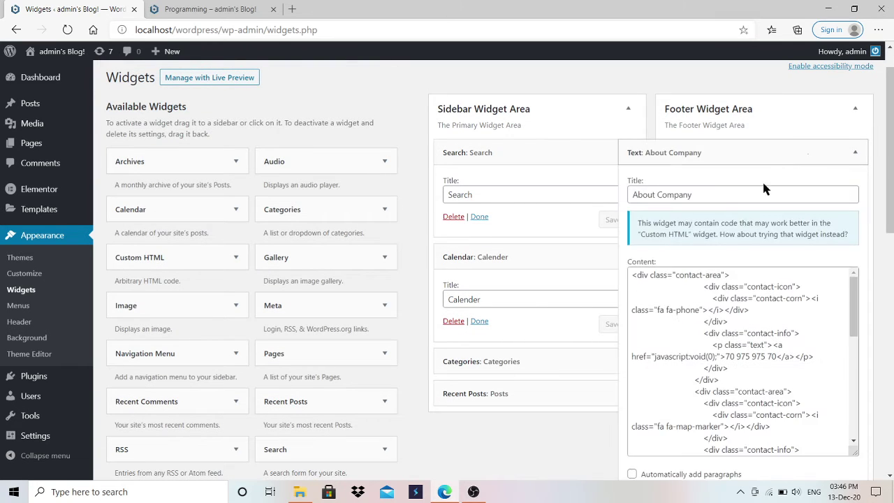
pyautogui.moveTo(859, 295)
pyautogui.mouseDown()
pyautogui.moveTo(857, 418)
pyautogui.moveTo(855, 303)
pyautogui.mouseUp()
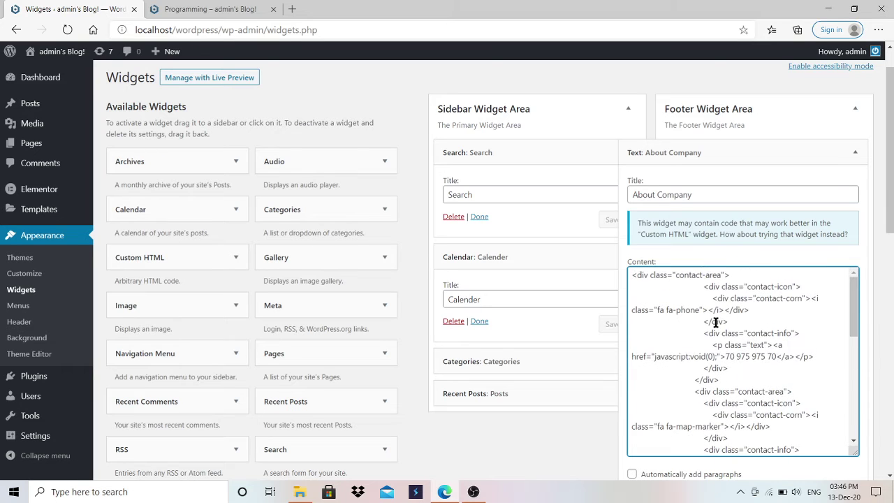
pyautogui.click(766, 345)
pyautogui.click(248, 5)
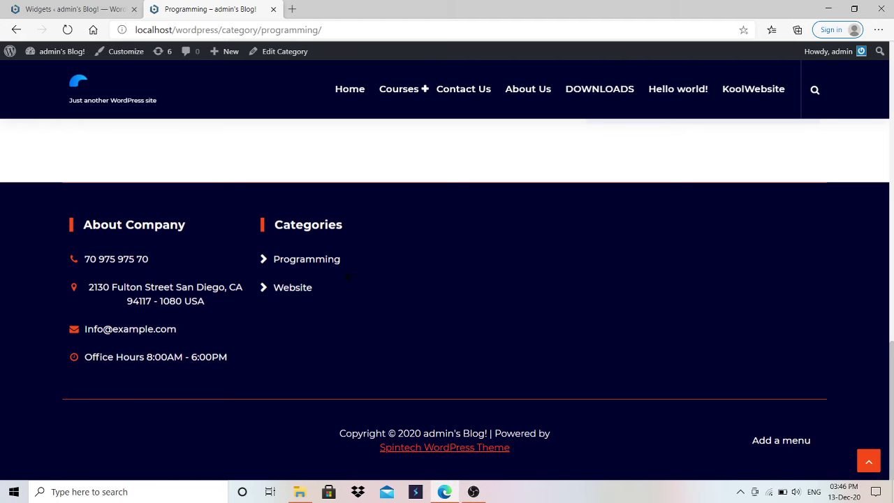
pyautogui.click(86, 5)
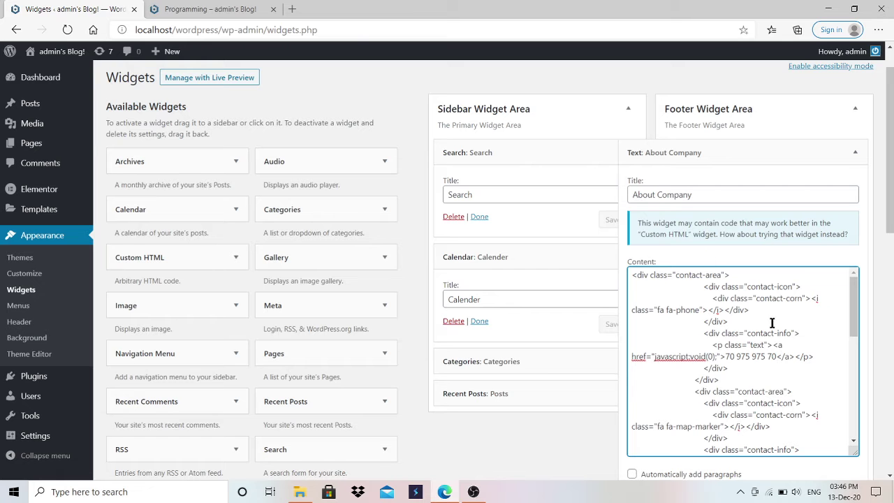
pyautogui.moveTo(856, 320); pyautogui.dragTo(858, 405)
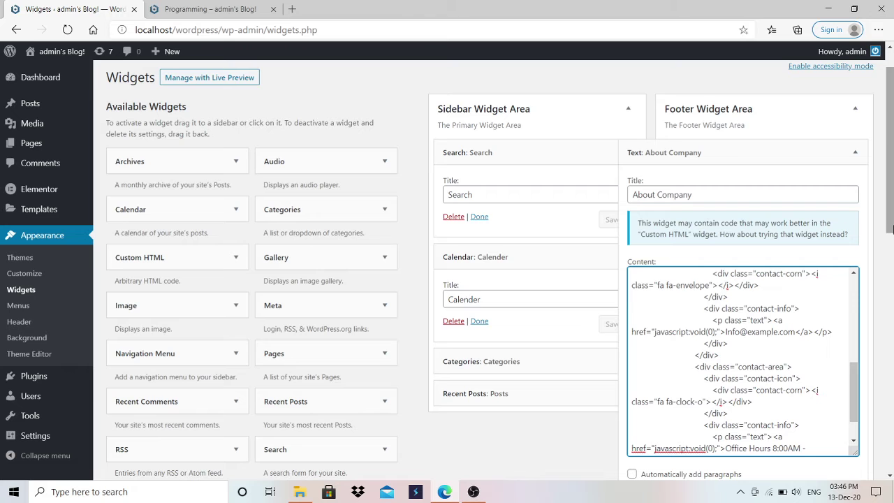
# Delete the About Company, Archives, Search and Categories widgets from the Footer Widget Area
pyautogui.scroll(-1, 891, 245)
pyautogui.scroll(2, 856, 300)
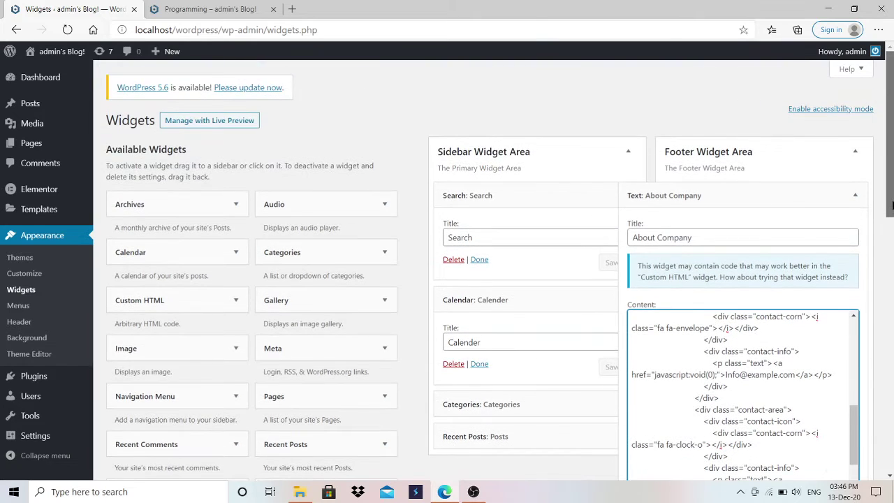
pyautogui.scroll(-4, 769, 301)
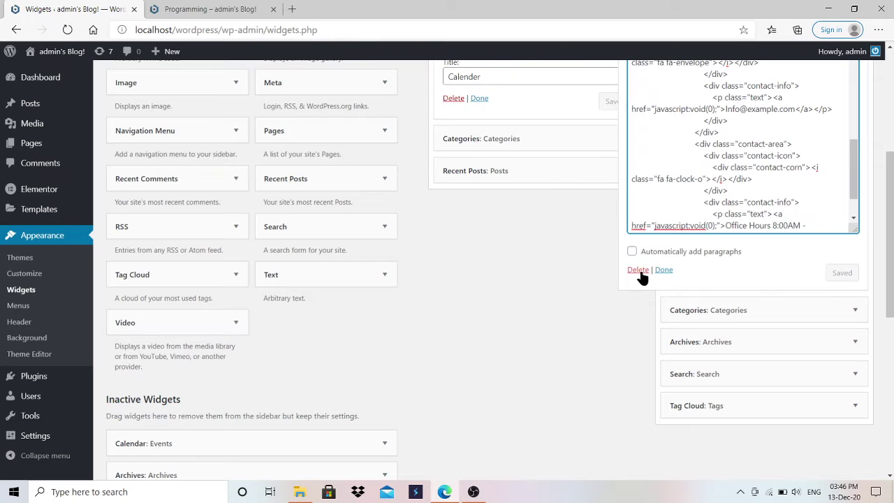
pyautogui.click(638, 270)
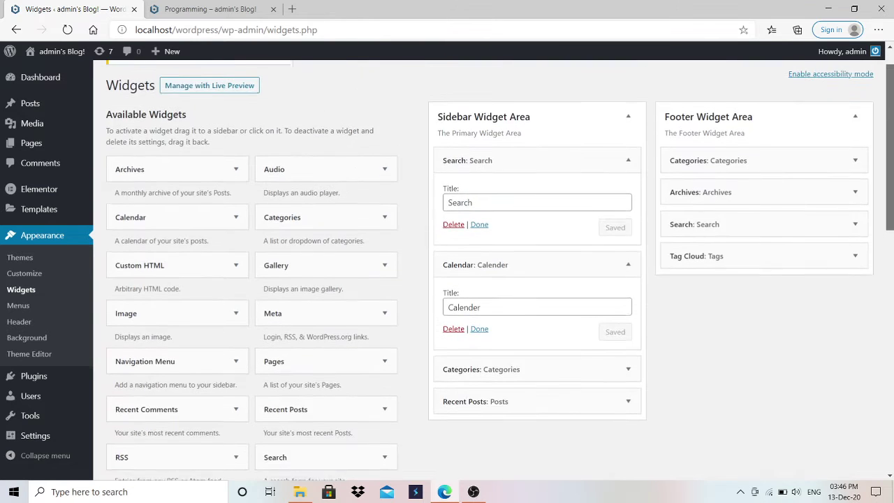
pyautogui.click(856, 215)
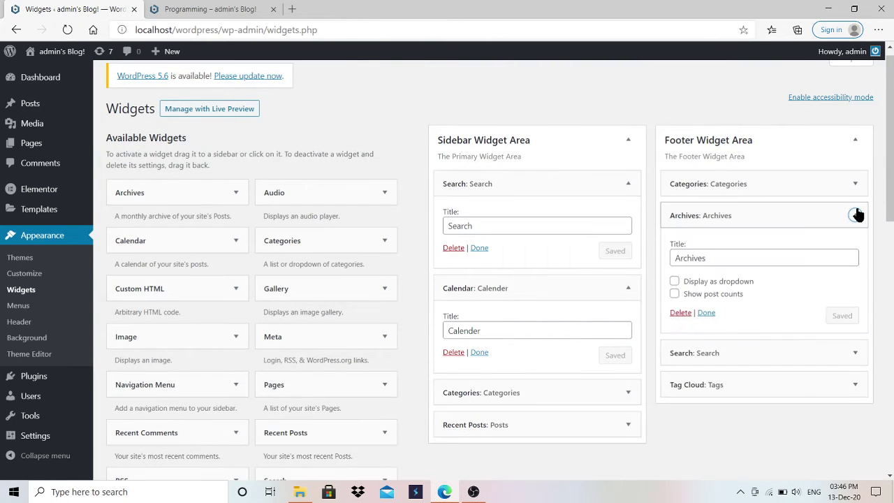
pyautogui.click(681, 313)
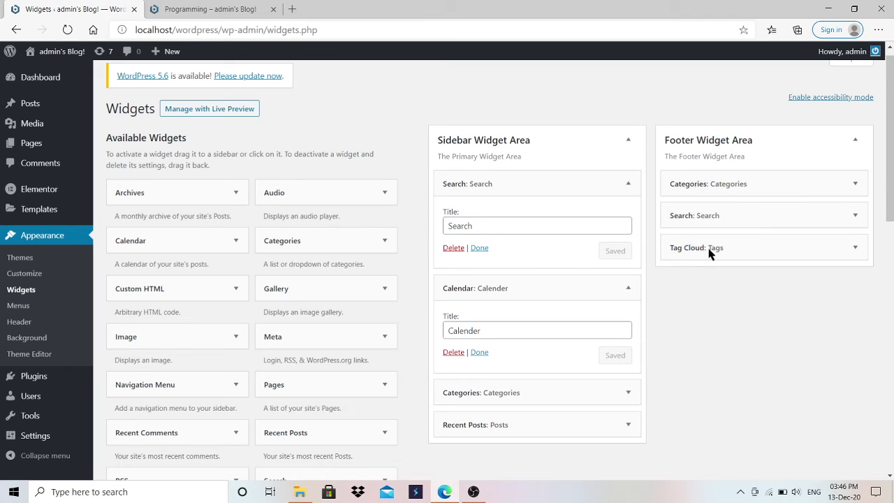
pyautogui.click(845, 220)
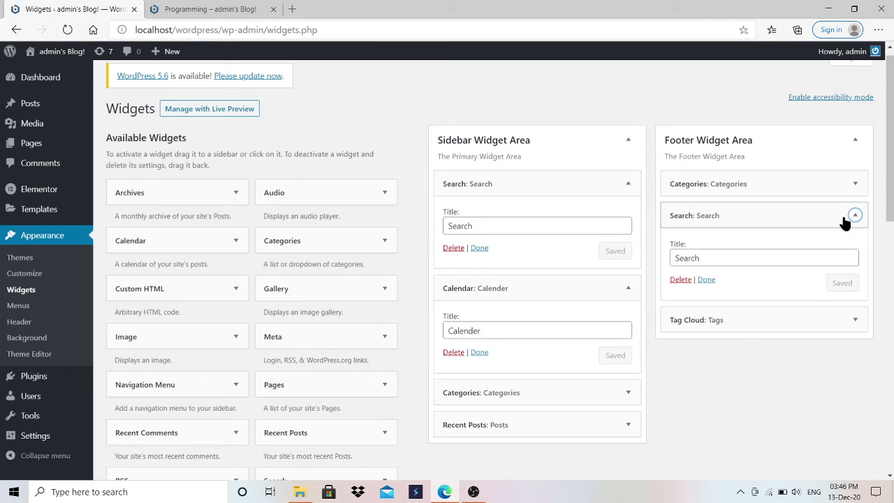
pyautogui.click(680, 281)
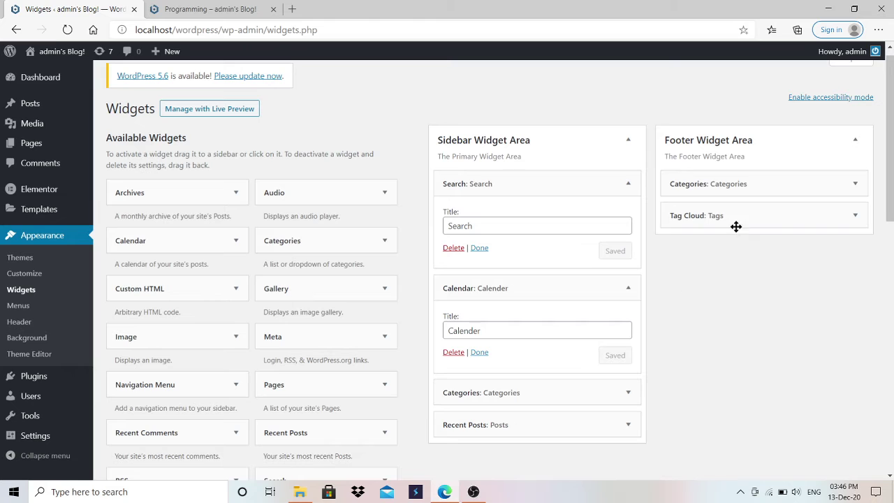
pyautogui.click(832, 181)
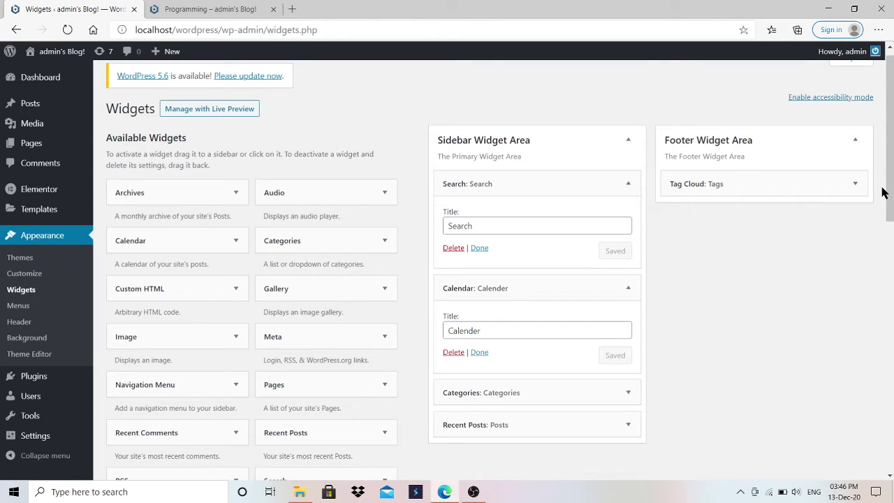
# Reload the live Programming category page and check the Tags widget in its footer
pyautogui.moveTo(887, 189); pyautogui.dragTo(888, 200)
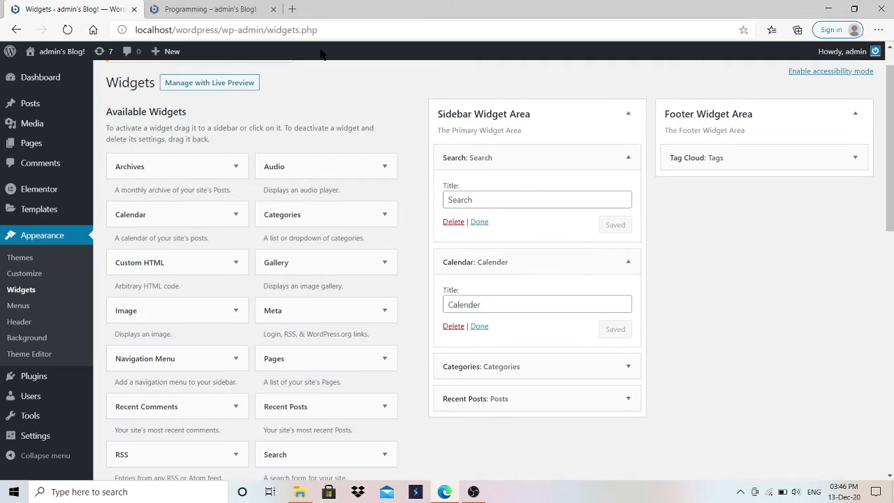
pyautogui.click(236, 8)
pyautogui.click(289, 31)
pyautogui.press('Return')
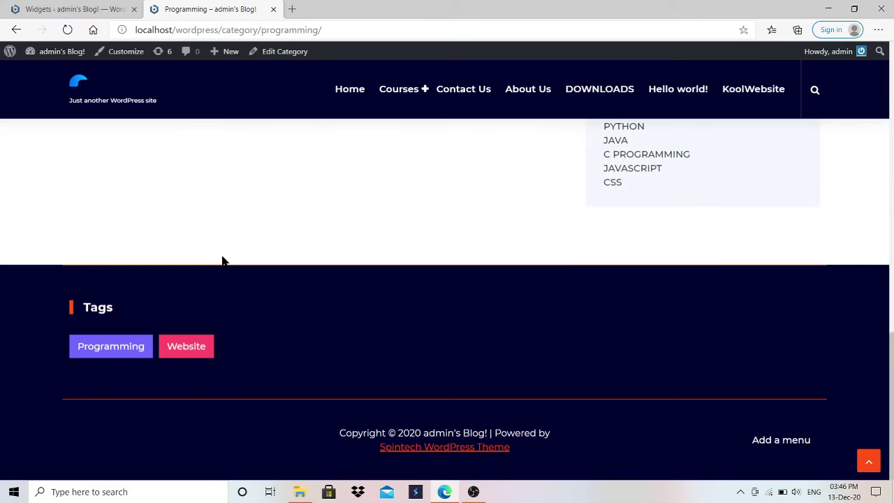
# On the Widgets page, add a Text widget below the Tag Cloud in the Footer Widget Area and title it "Hacking"
pyautogui.click(107, 6)
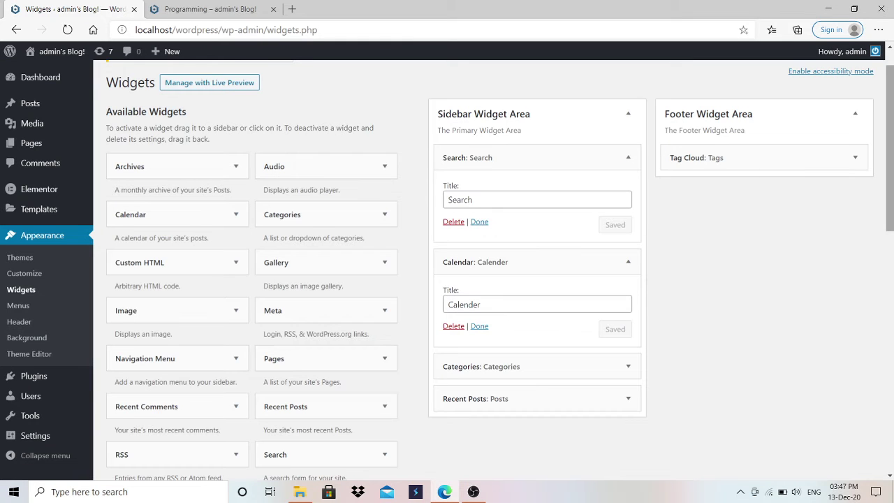
pyautogui.scroll(-1, 449, 242)
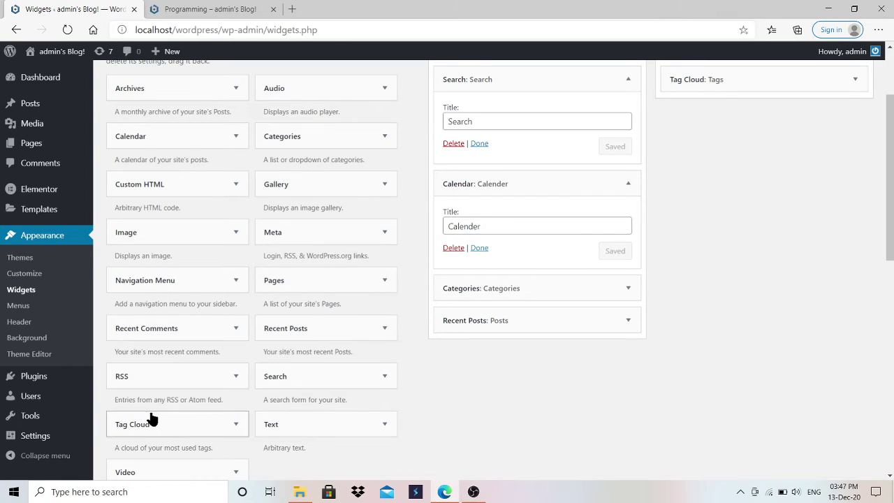
pyautogui.moveTo(297, 431); pyautogui.dragTo(754, 116)
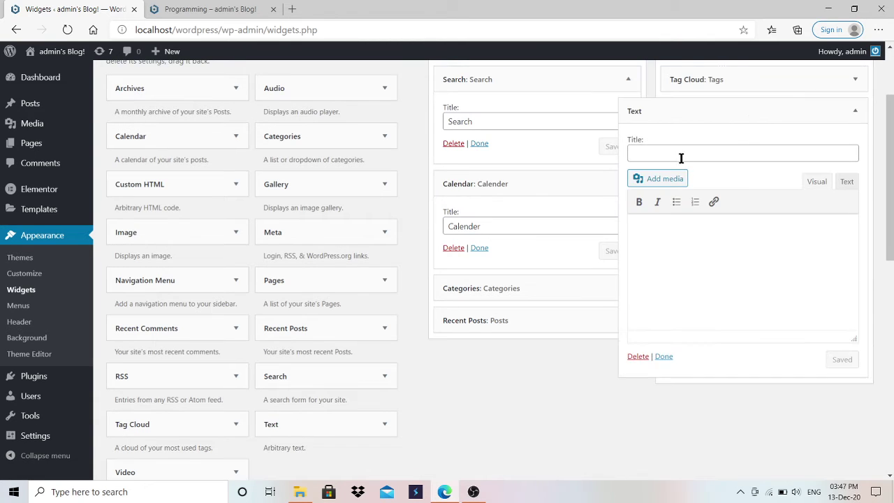
pyautogui.click(681, 157)
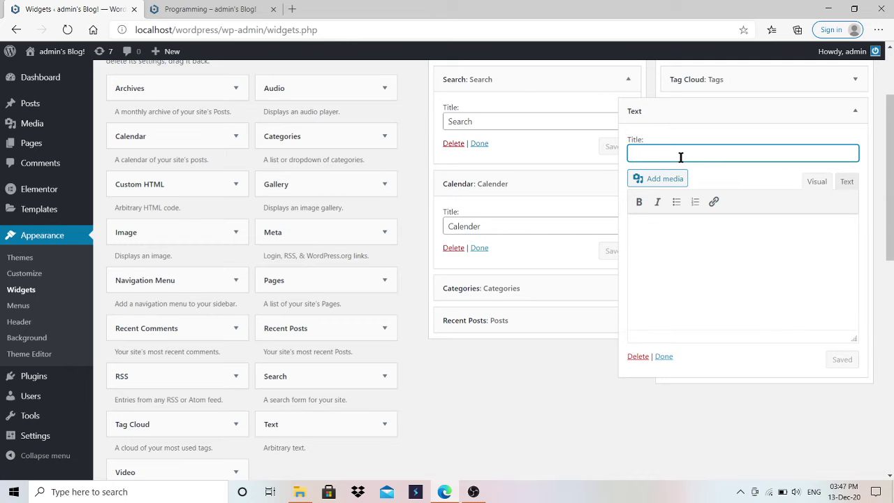
pyautogui.write('T')
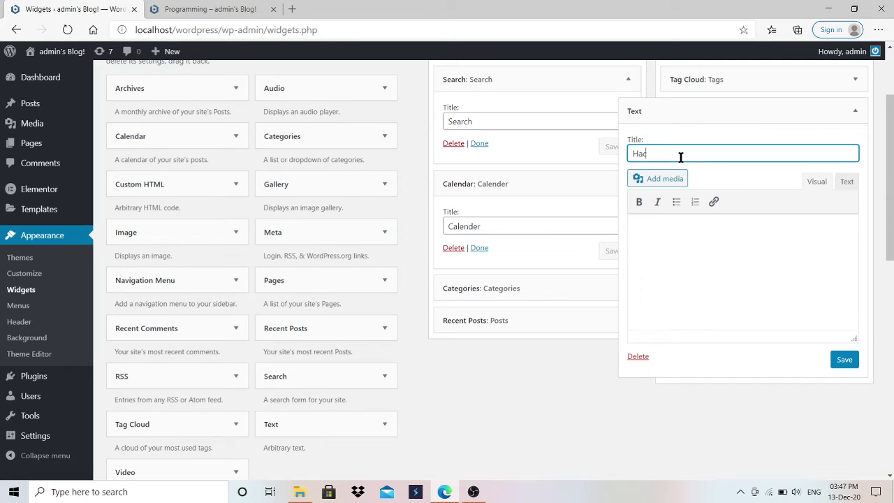
pyautogui.click(667, 222)
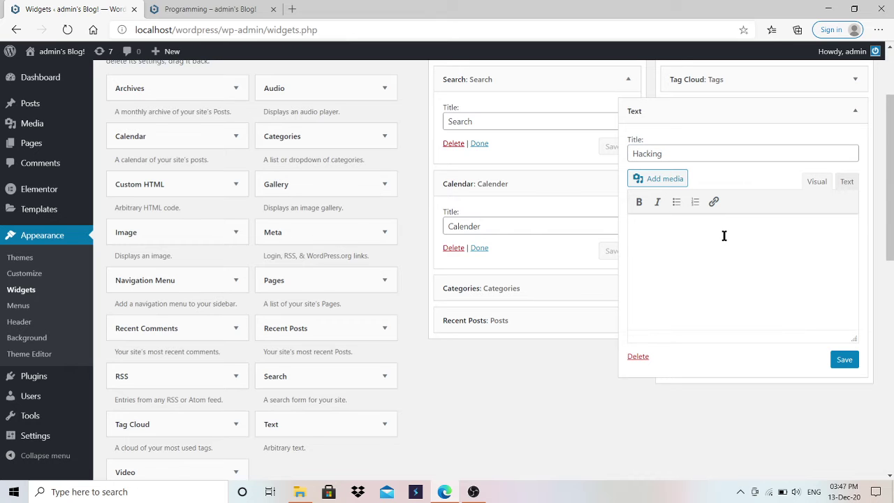
# Open koollearning.000webhostapp.com in a new tab and examine its footer widgets, including the Download Qbasic text column
pyautogui.click(292, 10)
pyautogui.write('koollearning.000webhostapp.com')
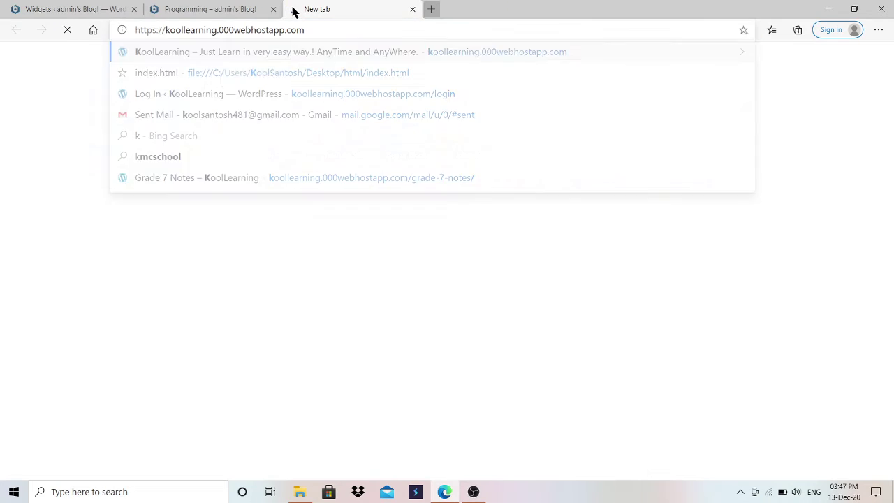
pyautogui.press('Return')
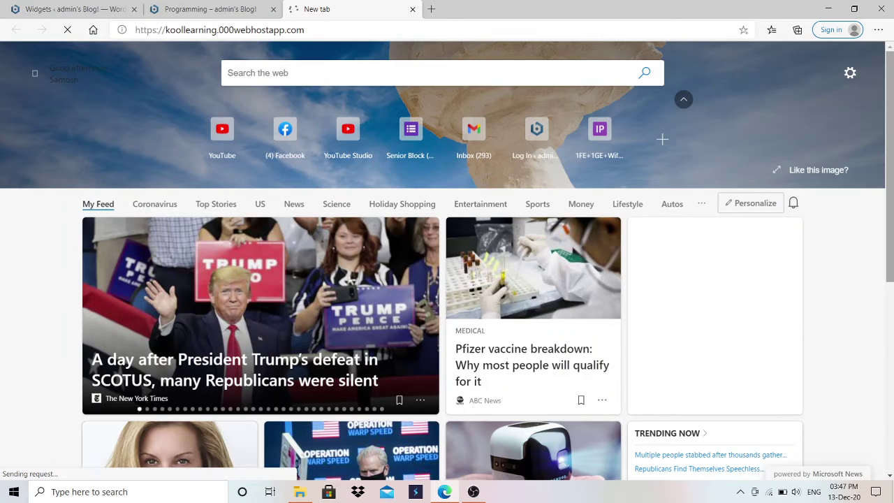
pyautogui.scroll(-15, 447, 258)
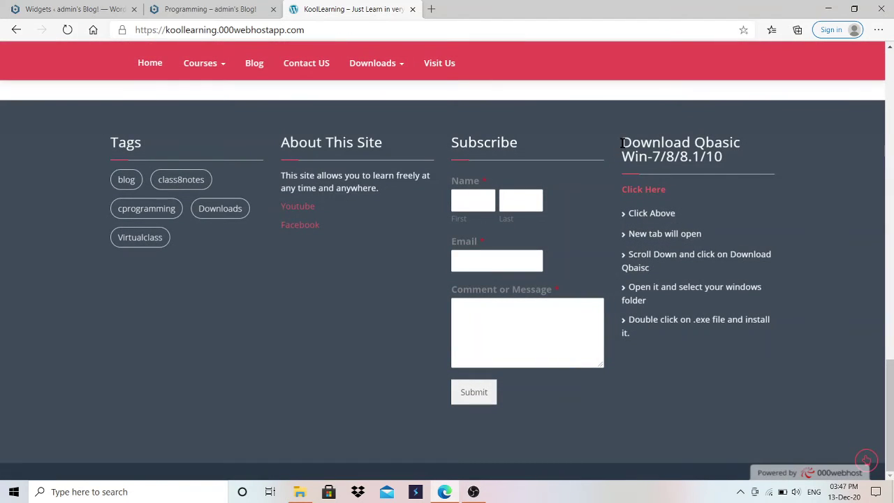
pyautogui.moveTo(620, 144); pyautogui.dragTo(819, 328)
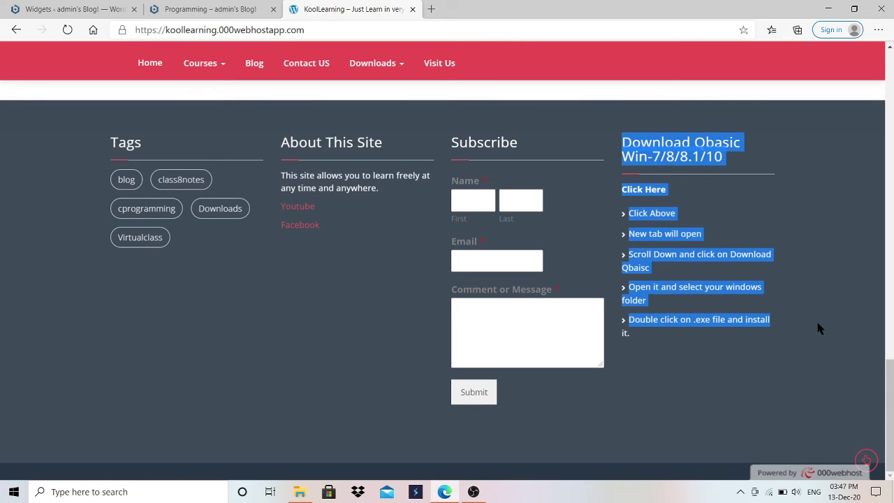
pyautogui.click(733, 197)
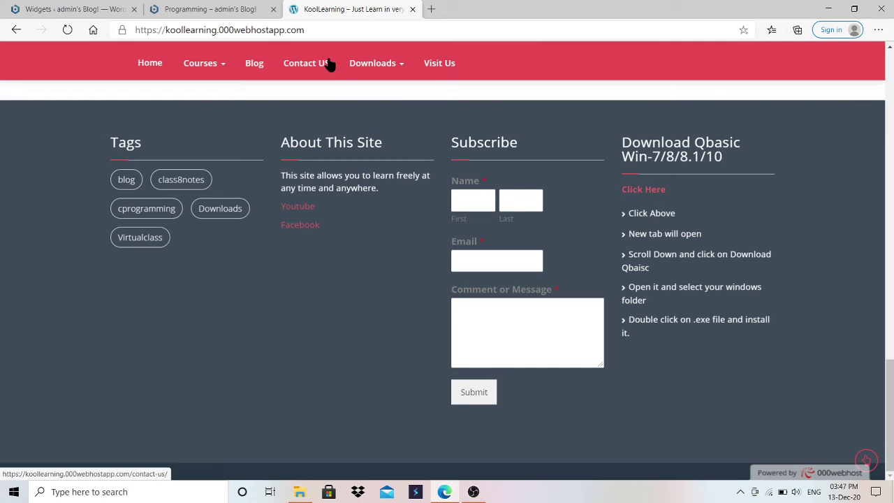
# Return to the Widgets page and save the Hacking text widget in the Footer Widget Area
pyautogui.click(184, 7)
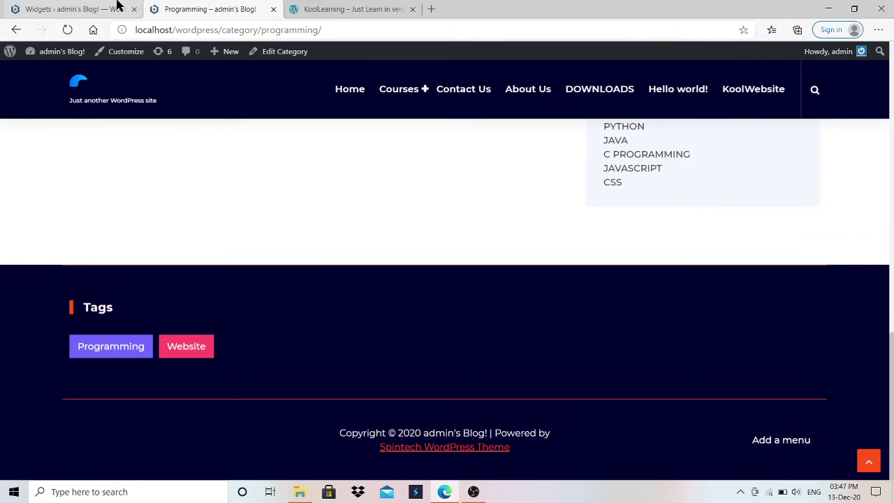
pyautogui.click(118, 8)
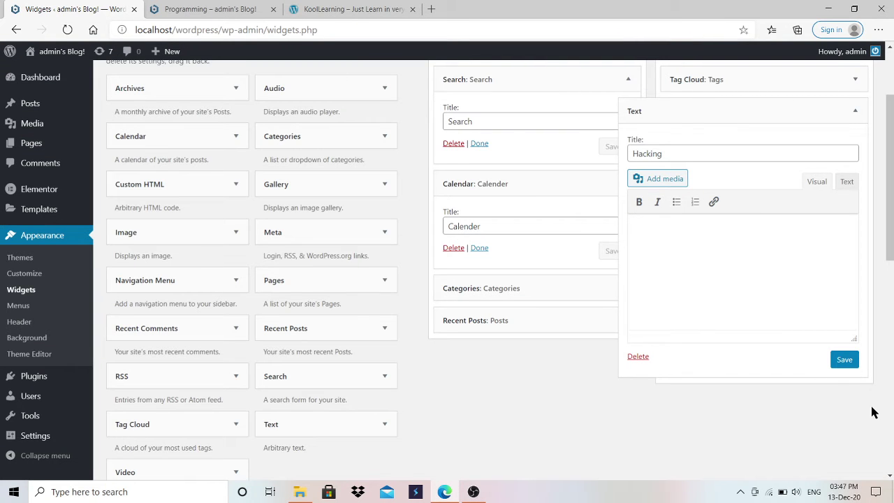
pyautogui.click(847, 362)
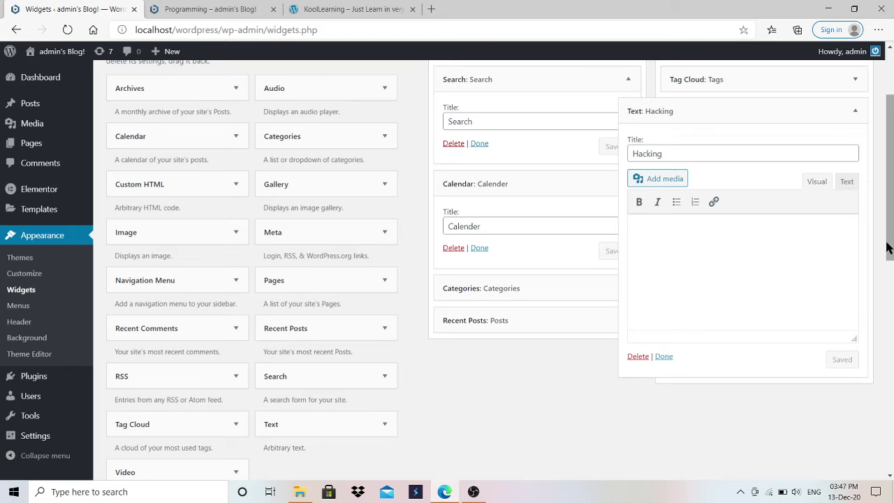
# Add a Video widget to the Sidebar Widget Area and title it "MakeEasy"
pyautogui.scroll(2, 501, 271)
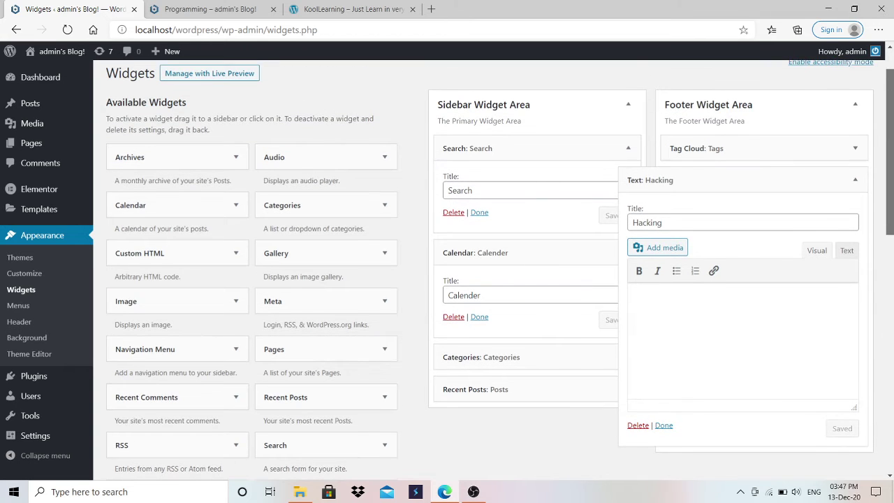
pyautogui.scroll(-2, 500, 270)
pyautogui.scroll(4, 292, 216)
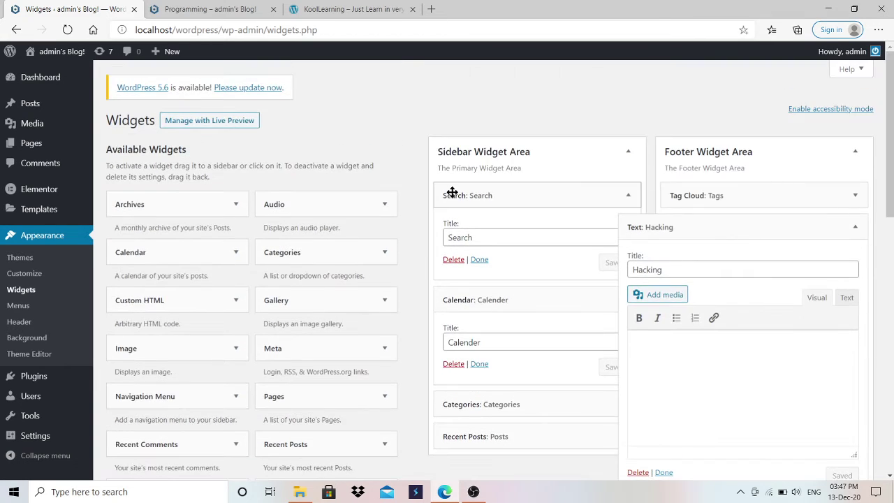
pyautogui.moveTo(889, 193); pyautogui.dragTo(889, 266)
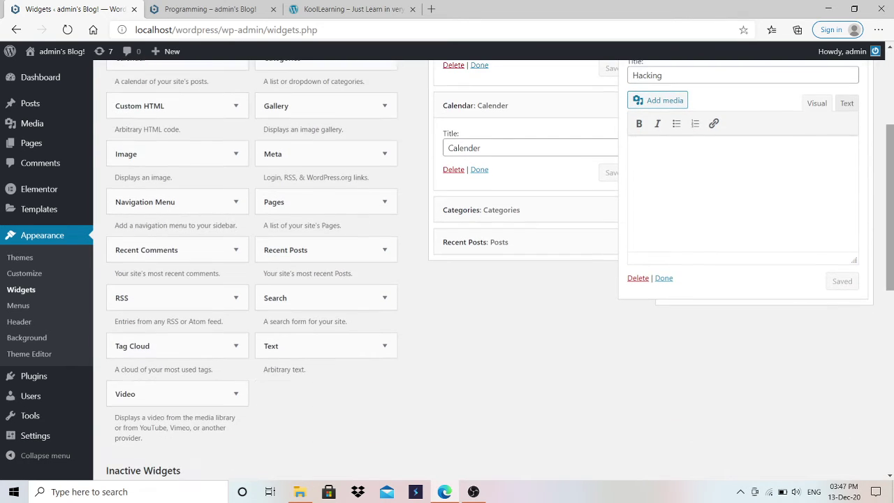
pyautogui.click(123, 403)
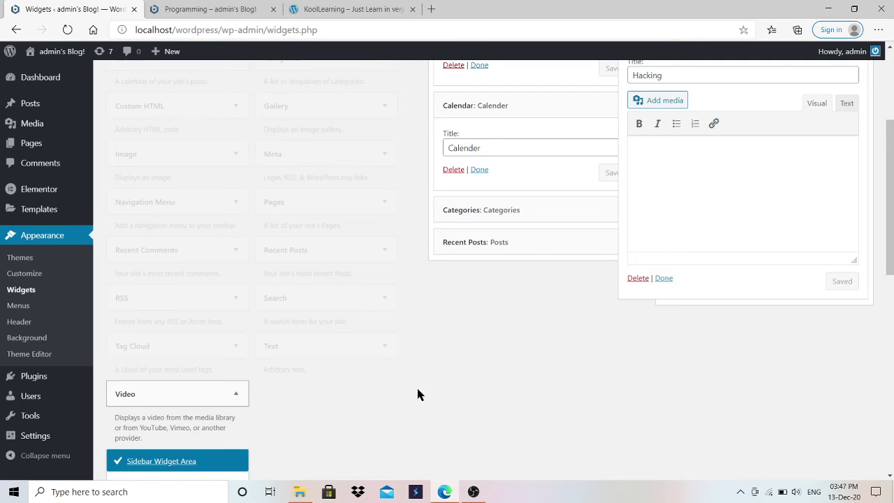
pyautogui.scroll(-2, 332, 305)
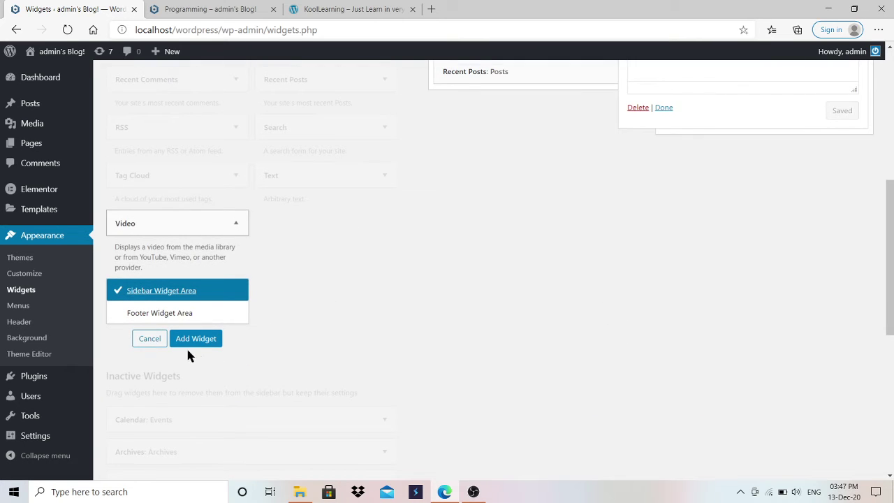
pyautogui.click(190, 341)
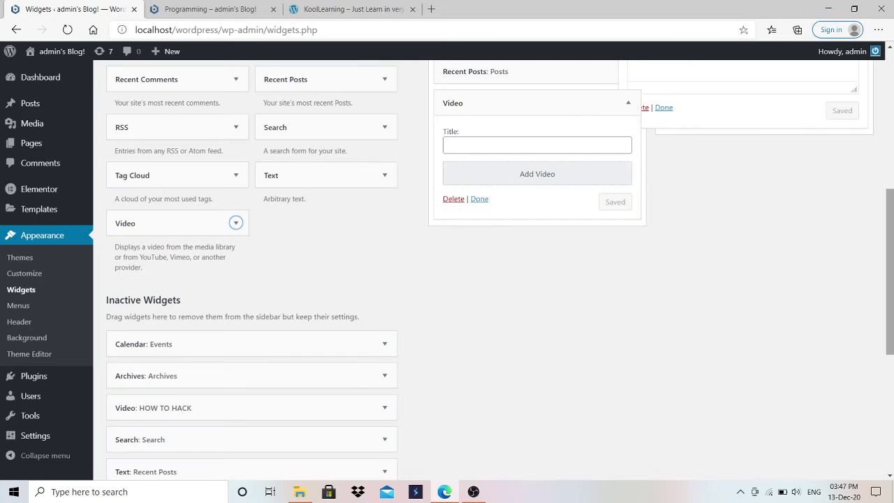
pyautogui.scroll(1, 891, 244)
pyautogui.click(494, 236)
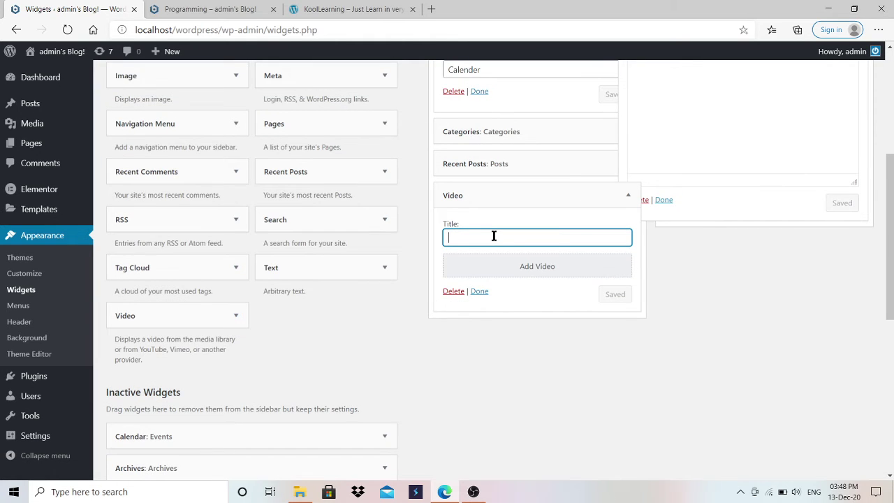
pyautogui.write('MakeEasy')
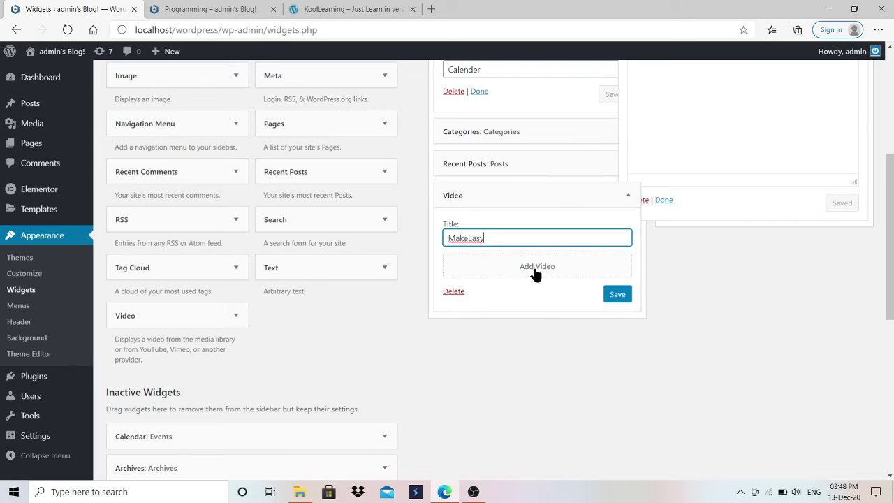
# Start adding a video to the MakeEasy widget, choosing to insert it from a URL
pyautogui.click(536, 272)
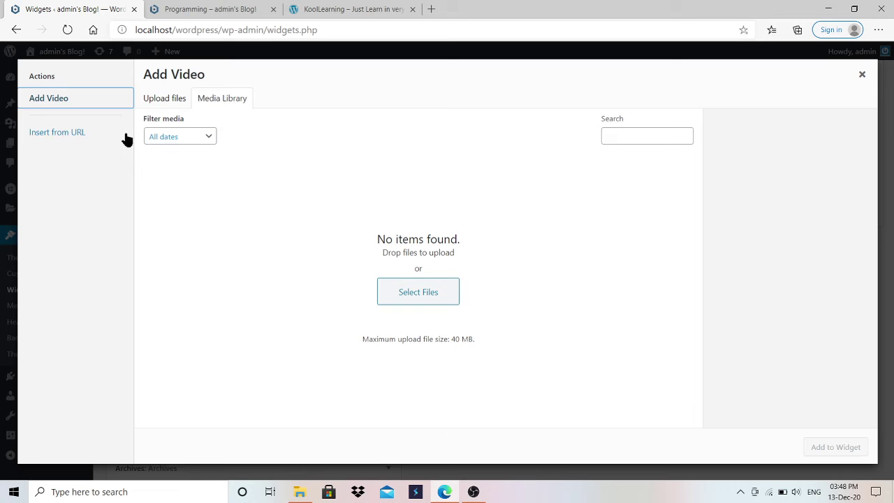
pyautogui.click(65, 136)
pyautogui.click(211, 114)
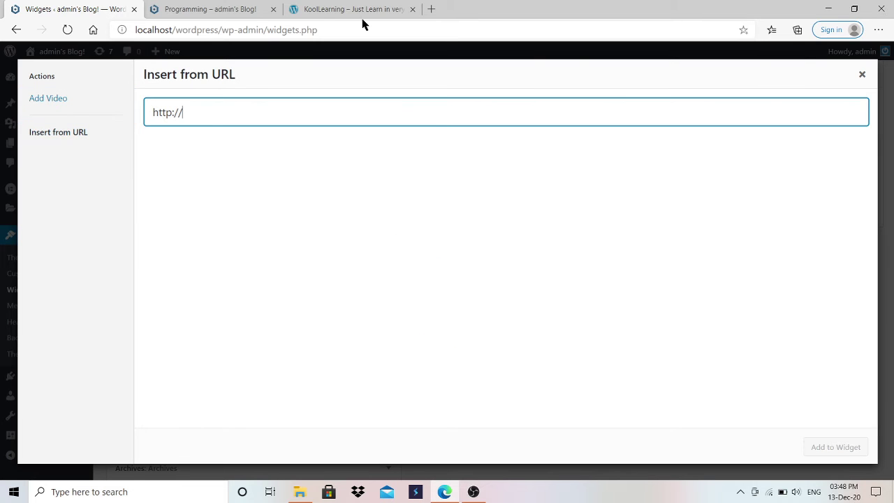
# Open YouTube in a new tab, search for the channel owner's name and open the MakeEasy channel
pyautogui.click(433, 10)
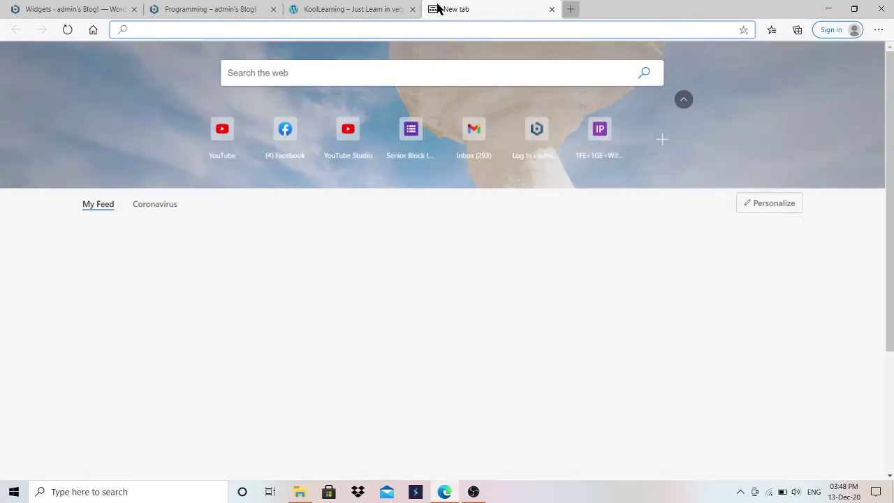
pyautogui.write('y')
pyautogui.press('Return')
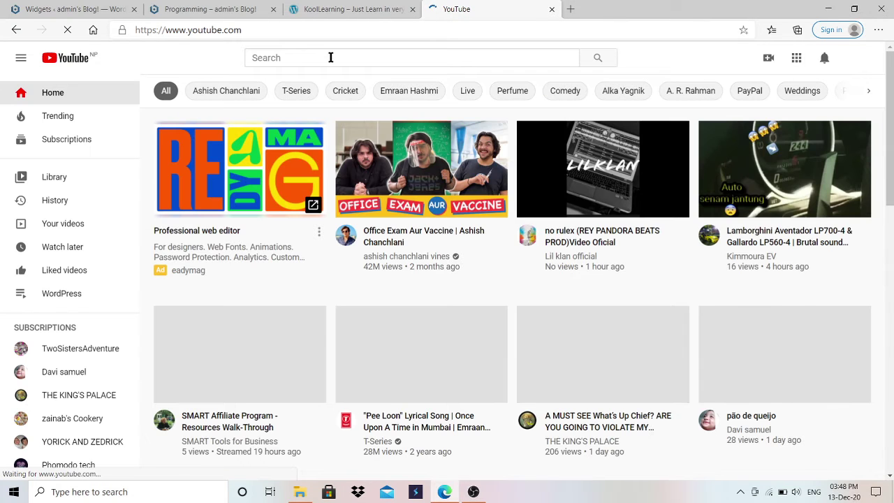
pyautogui.click(331, 57)
pyautogui.write('kool sant')
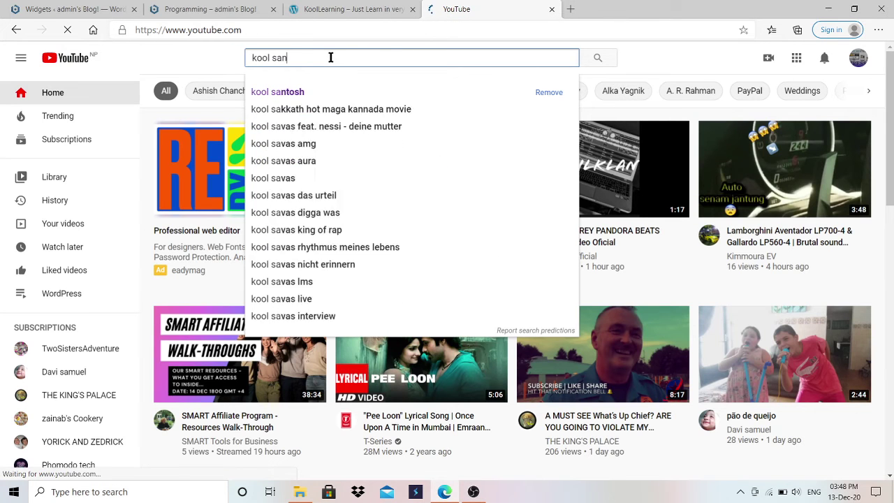
pyautogui.write('osh')
pyautogui.press('Return')
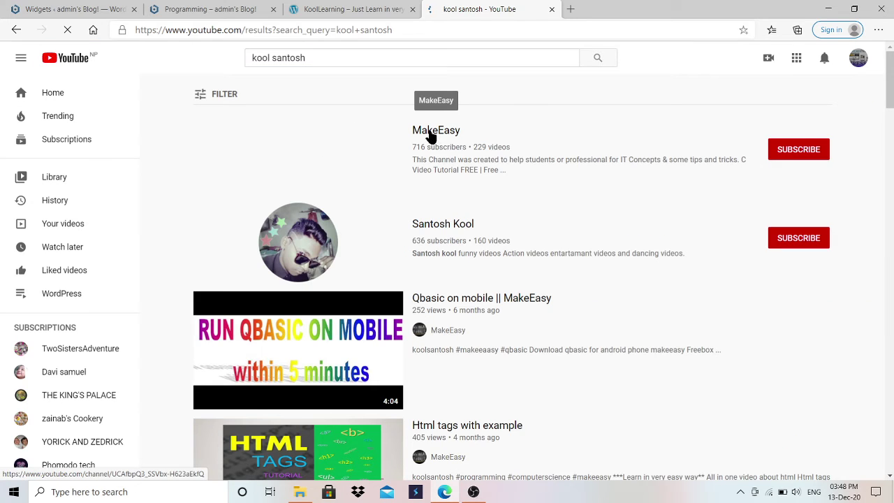
pyautogui.click(429, 134)
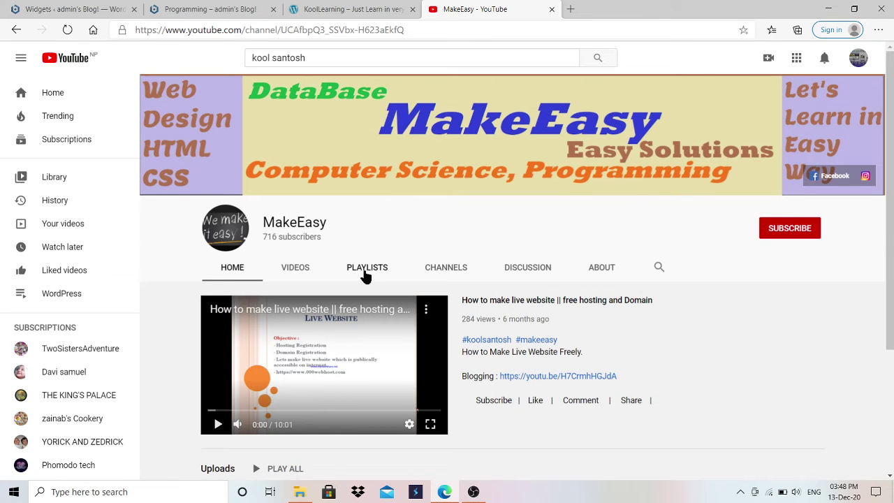
# Open the "Free Screen Recorder for Pc" video from the MakeEasy channel's uploads and copy its web address
pyautogui.click(296, 268)
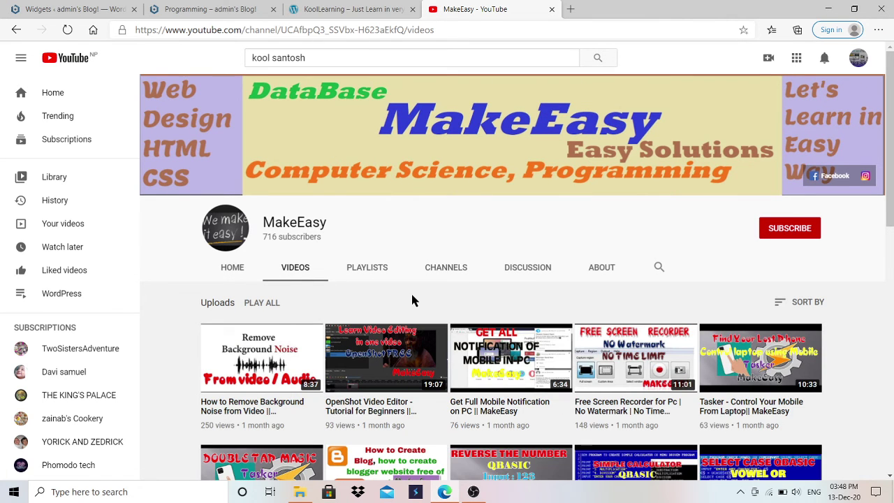
pyautogui.click(636, 361)
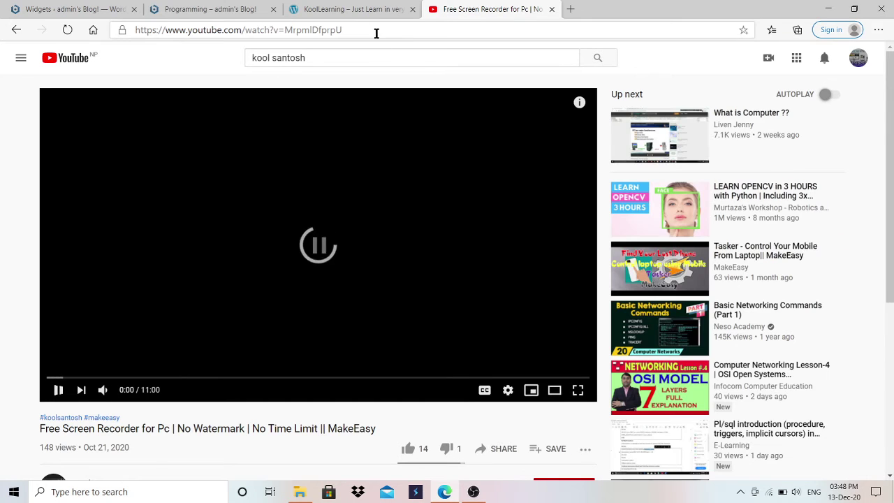
pyautogui.click(373, 31)
# Back on the Widgets page, enter the Free Screen Recorder video's YouTube URL and add it to the MakeEasy widget
pyautogui.click(206, 7)
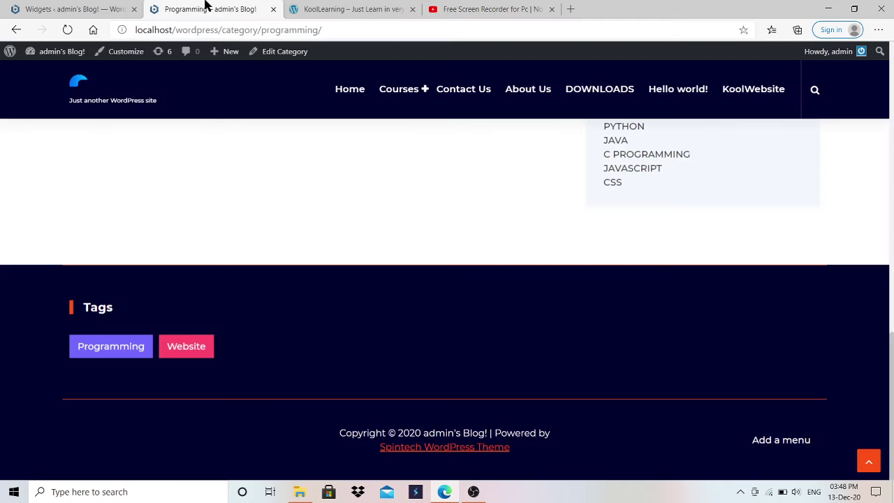
pyautogui.click(69, 5)
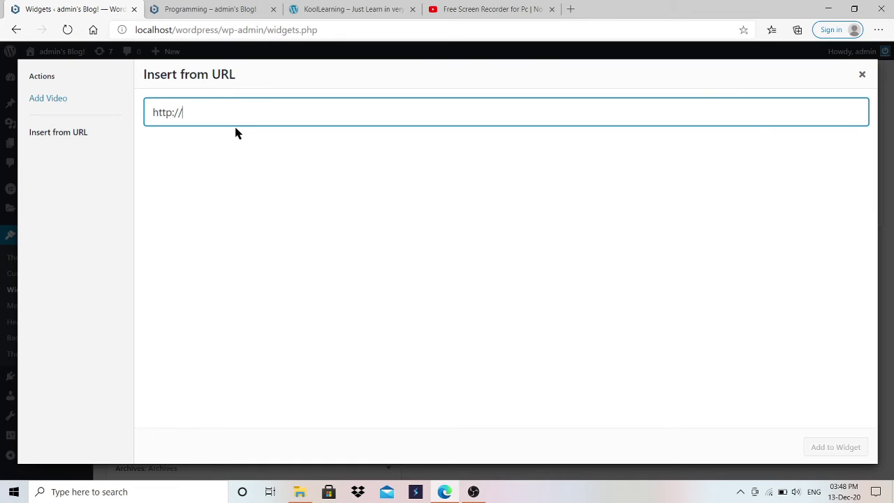
pyautogui.write('https://www.youtube.com/watch?v=MrpmIDfprpU')
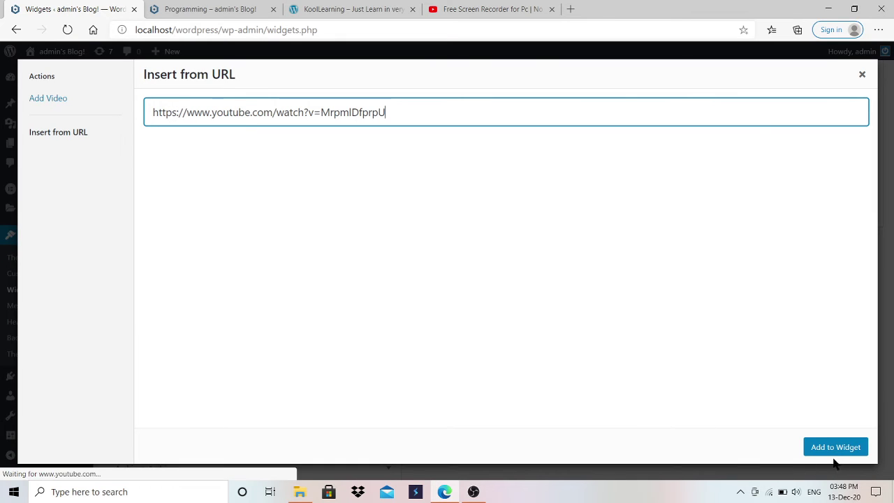
pyautogui.click(835, 447)
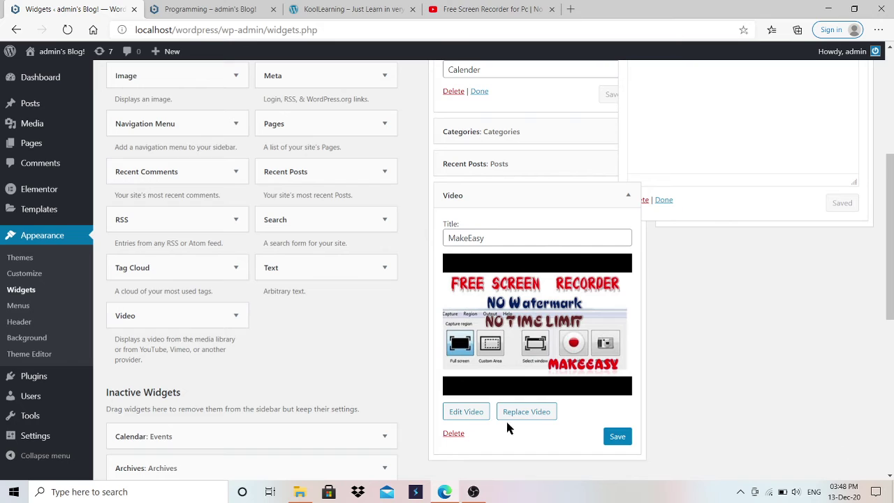
# Enable Loop in the MakeEasy widget's video details, update them and save the widget
pyautogui.click(466, 412)
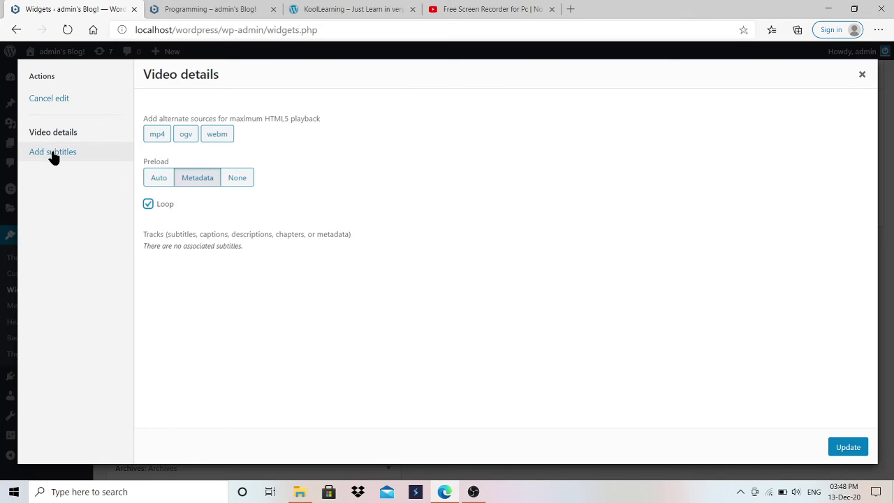
pyautogui.click(855, 449)
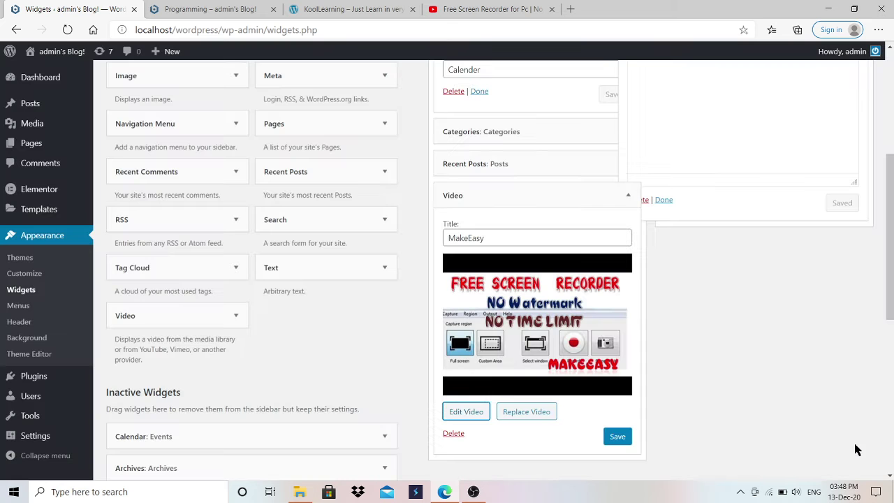
pyautogui.click(617, 436)
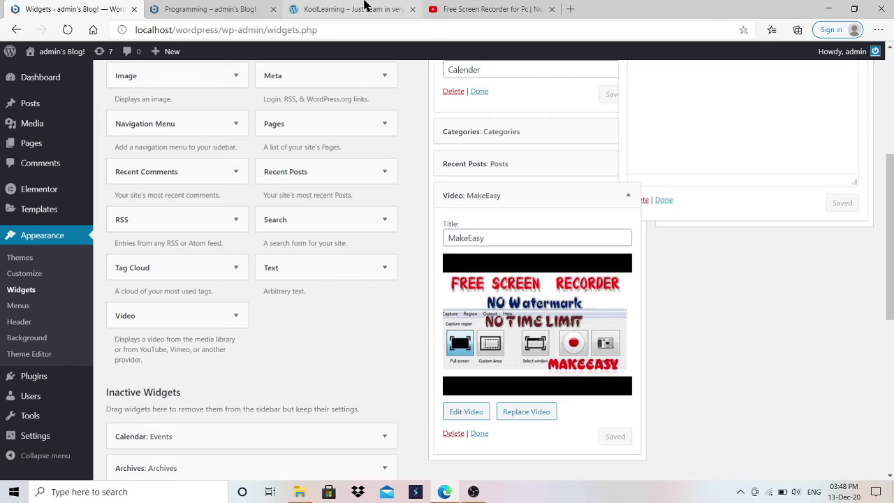
# Reload the live Programming category page and play the video in its MakeEasy sidebar widget
pyautogui.click(359, 10)
pyautogui.click(213, 9)
pyautogui.click(235, 29)
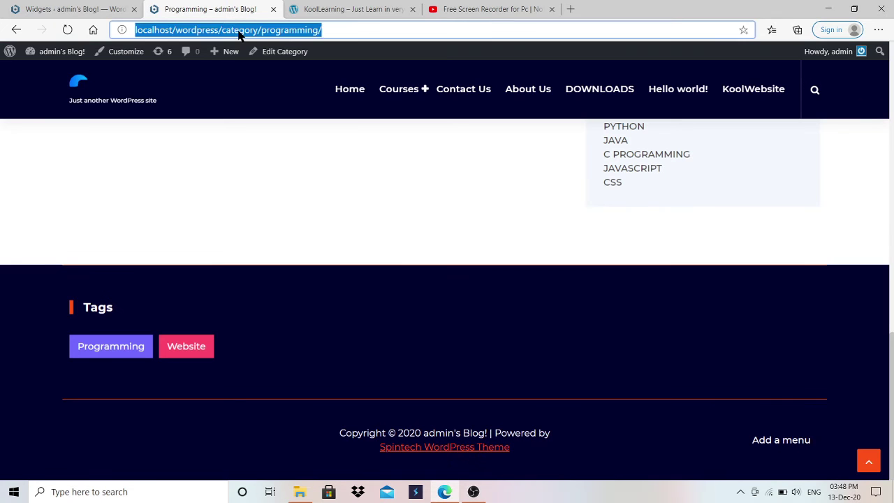
pyautogui.press('Return')
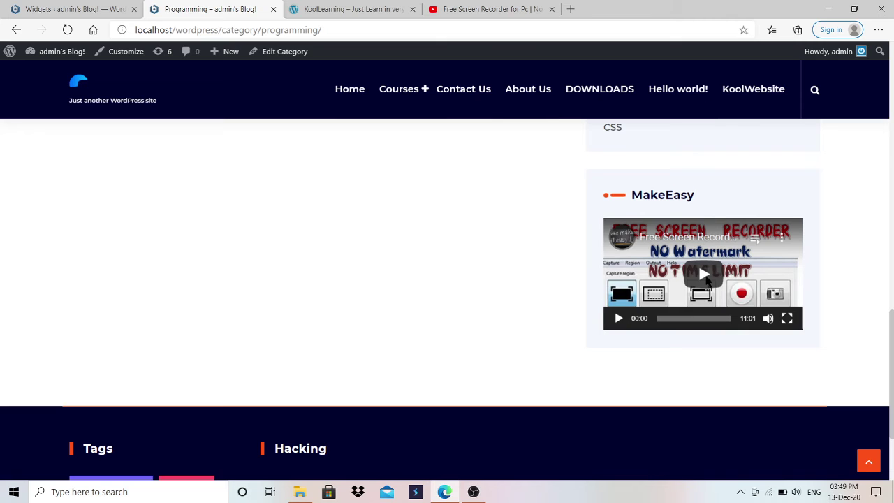
pyautogui.click(704, 275)
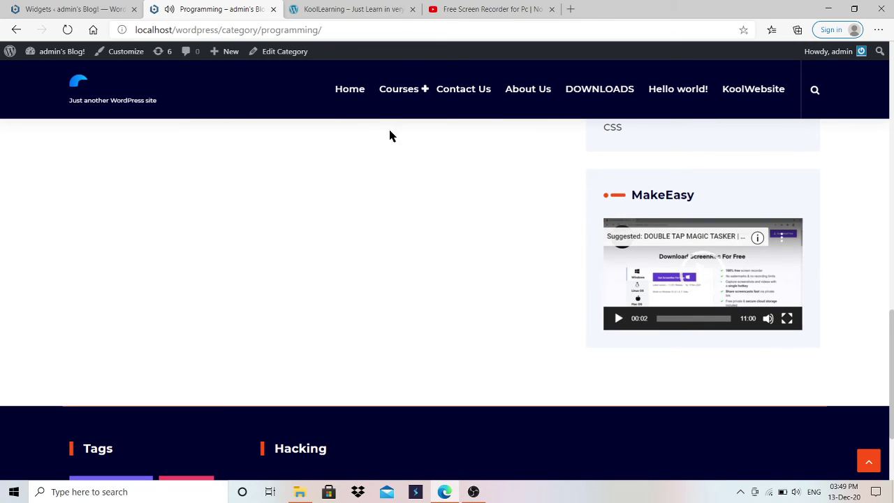
# Back on the Widgets page, add a Recent Comments widget titled Comments below the sidebar's Calendar, save it and collapse the footer's Hacking widget
pyautogui.click(72, 9)
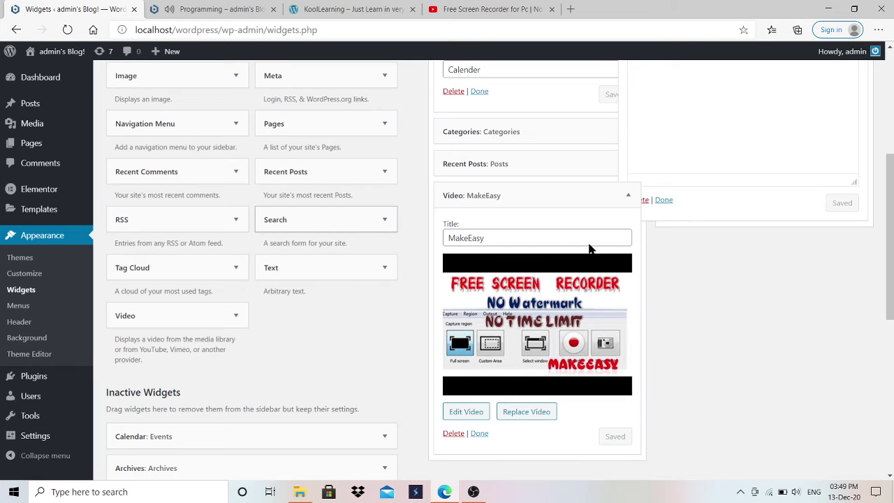
pyautogui.scroll(3, 489, 280)
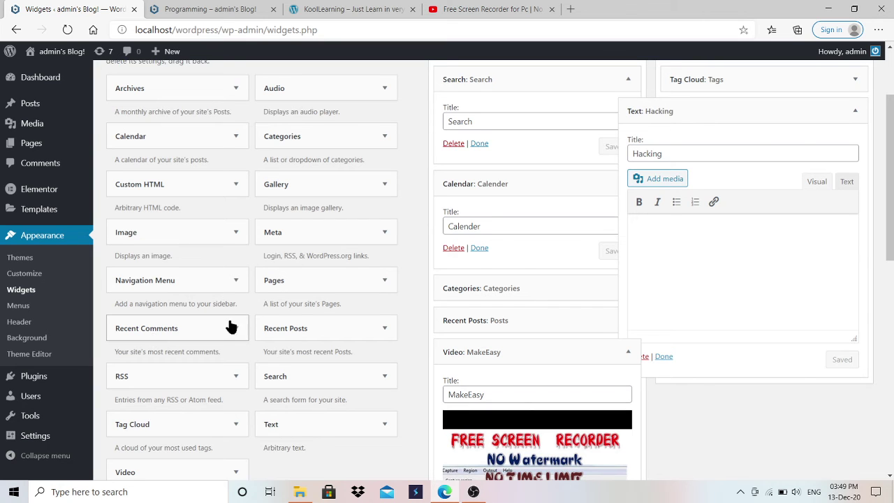
pyautogui.moveTo(231, 327); pyautogui.dragTo(484, 287)
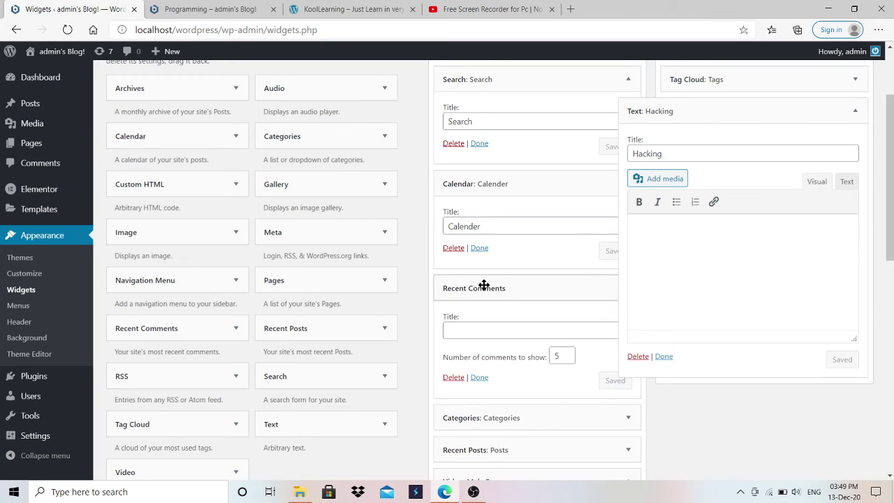
pyautogui.click(482, 331)
pyautogui.write('Comments')
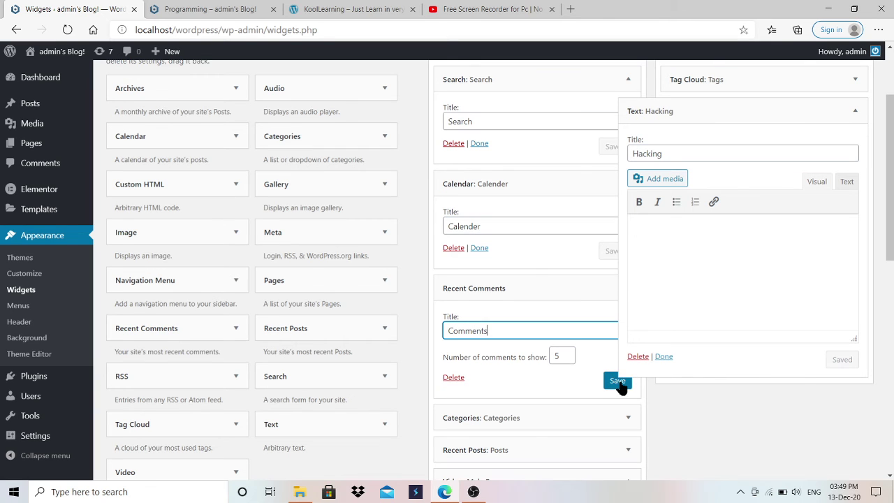
pyautogui.click(618, 382)
pyautogui.click(664, 357)
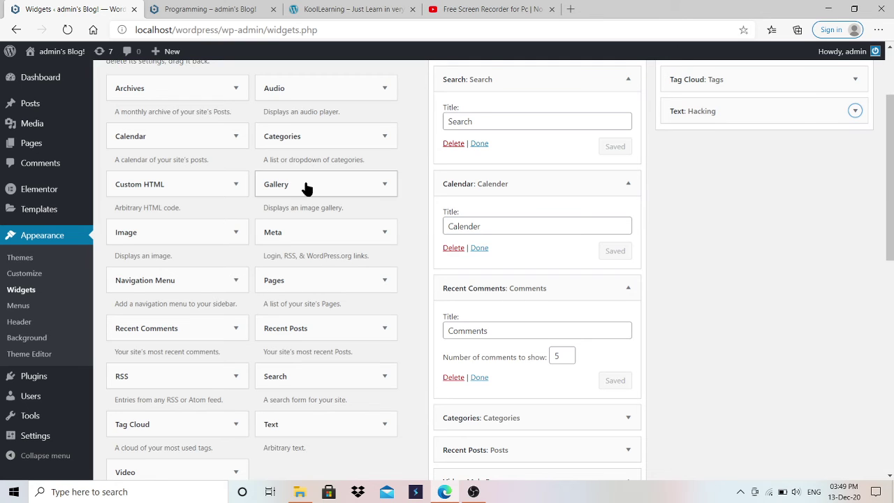
pyautogui.click(193, 190)
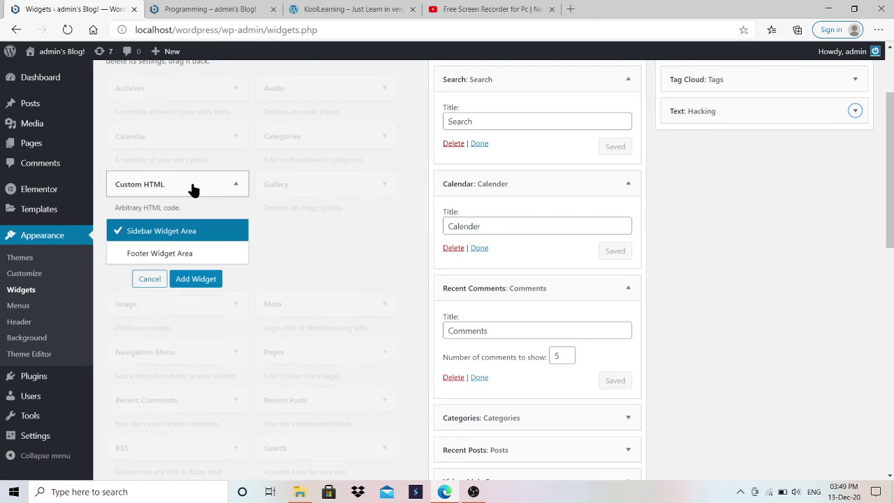
pyautogui.click(237, 185)
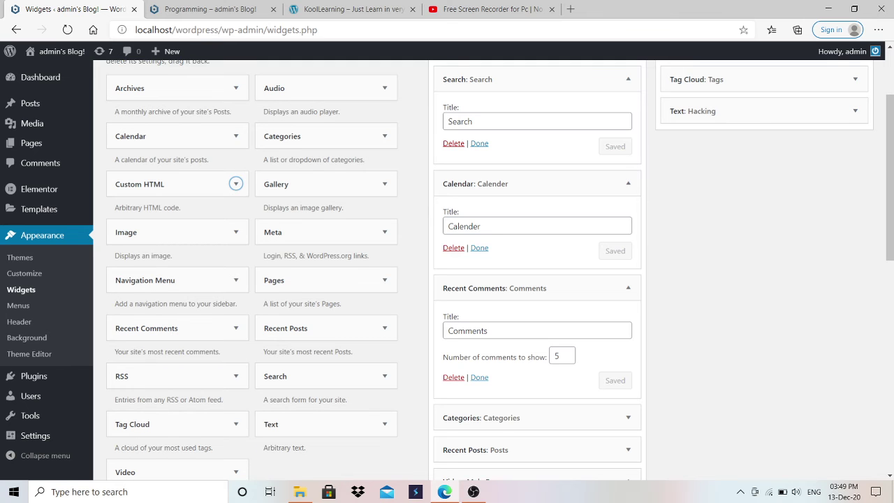
pyautogui.scroll(3, 891, 174)
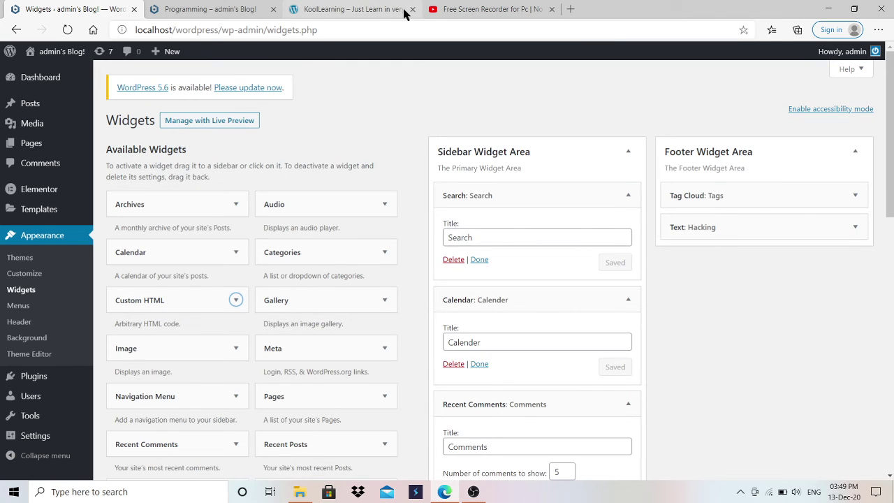
pyautogui.click(256, 9)
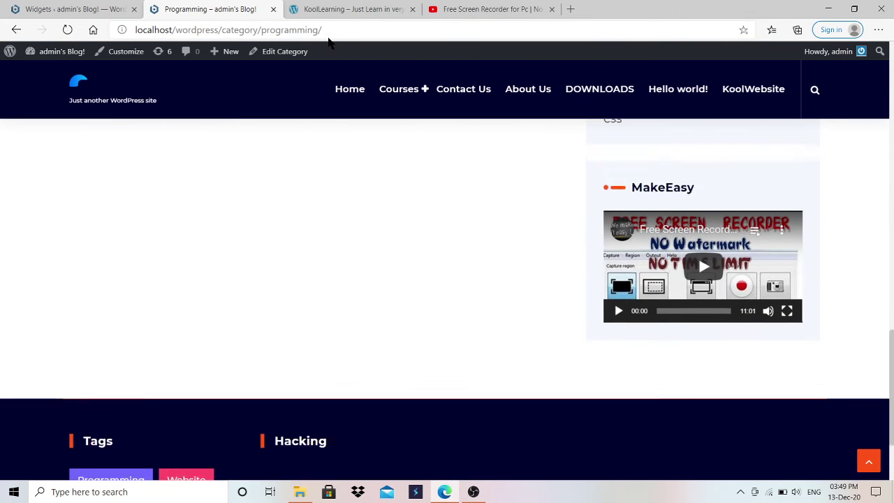
pyautogui.click(103, 7)
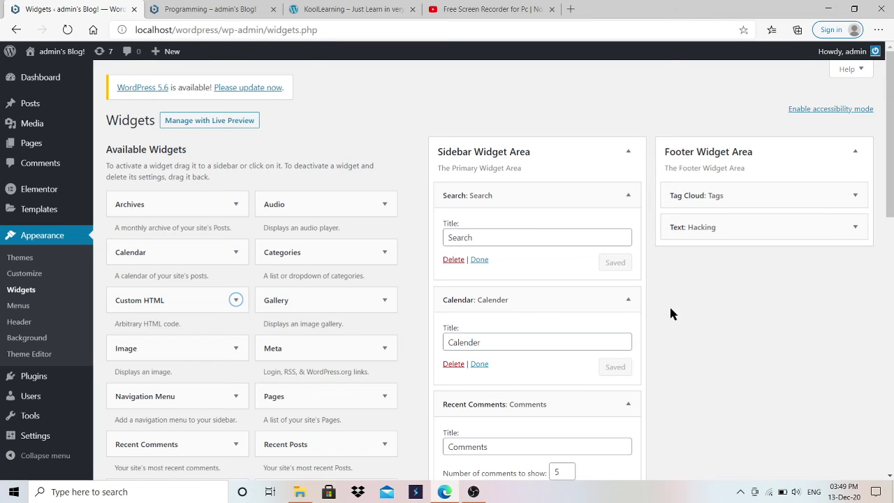
# Add a Navigation Menu widget titled Nav to the end of the Footer Widget Area, assign the Main Menu, save and collapse it
pyautogui.moveTo(891, 161); pyautogui.dragTo(891, 186)
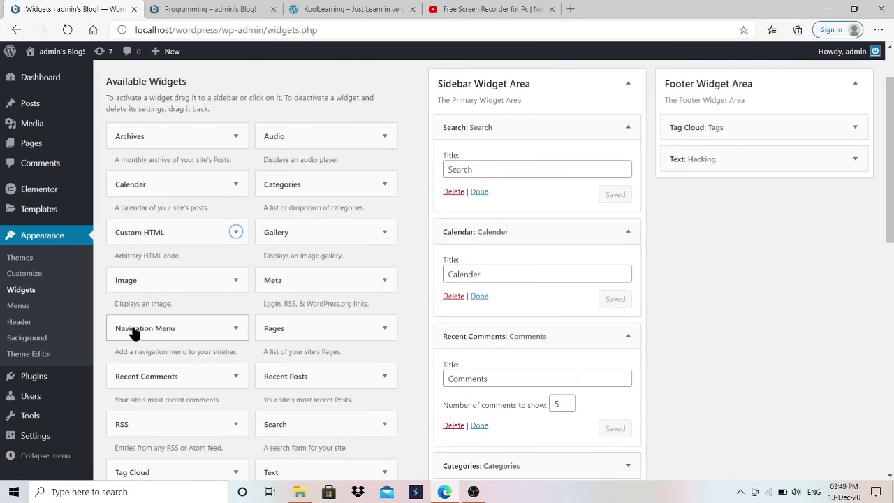
pyautogui.moveTo(135, 333); pyautogui.dragTo(687, 194)
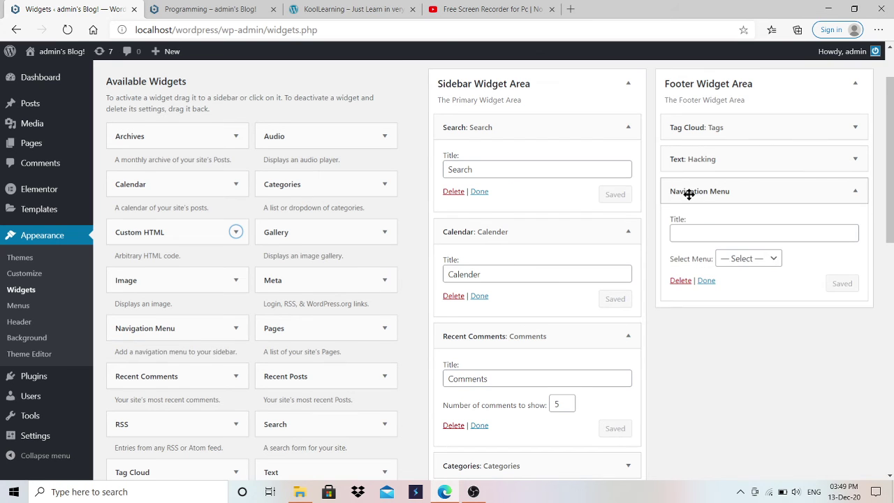
pyautogui.click(699, 234)
pyautogui.write('Nav')
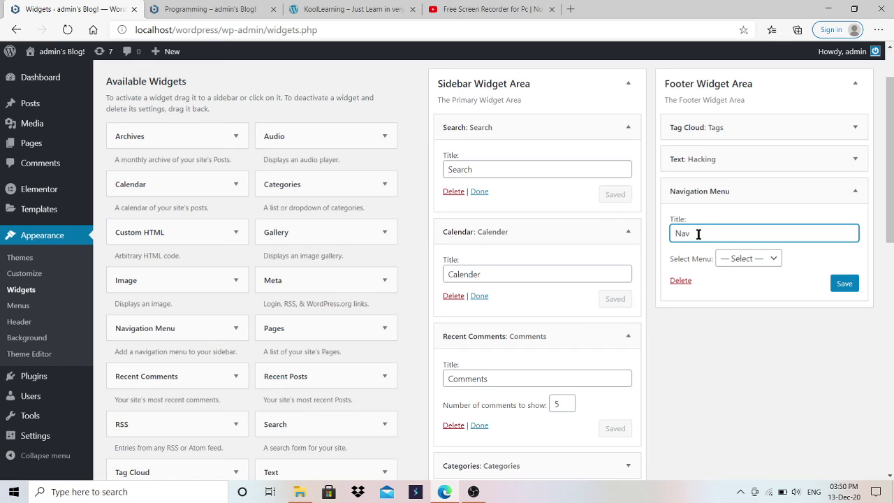
pyautogui.click(741, 260)
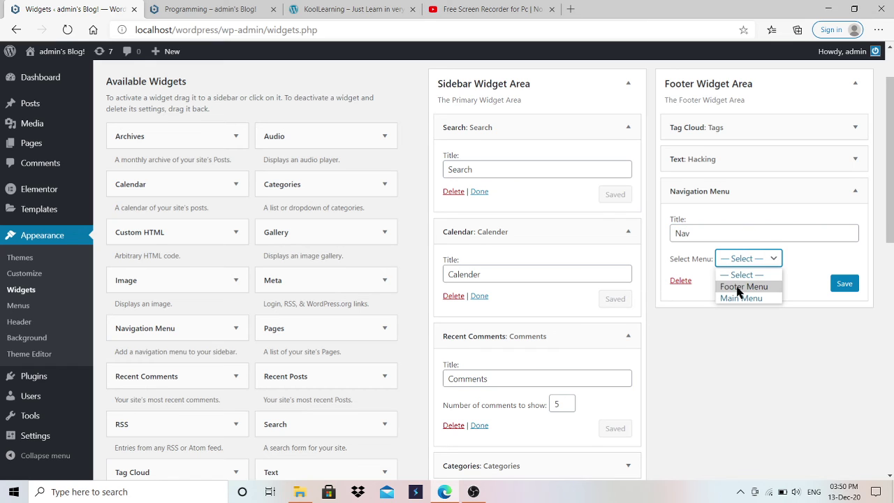
pyautogui.click(741, 299)
pyautogui.click(844, 284)
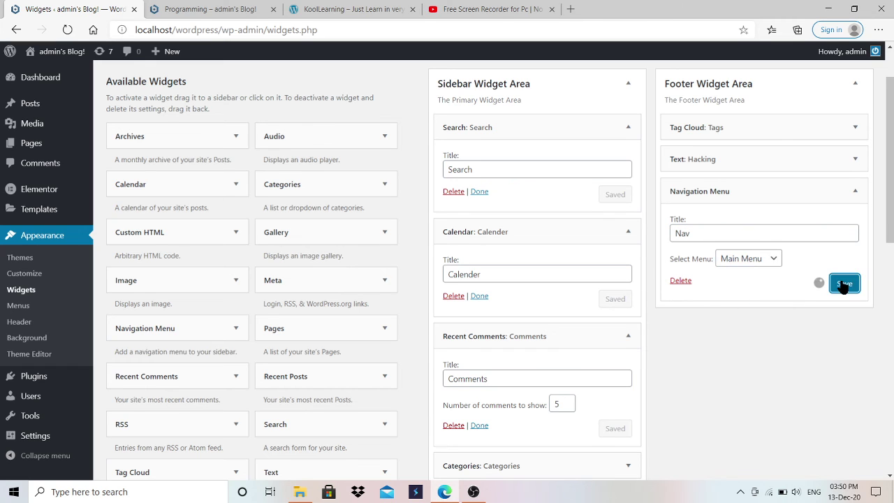
pyautogui.click(705, 281)
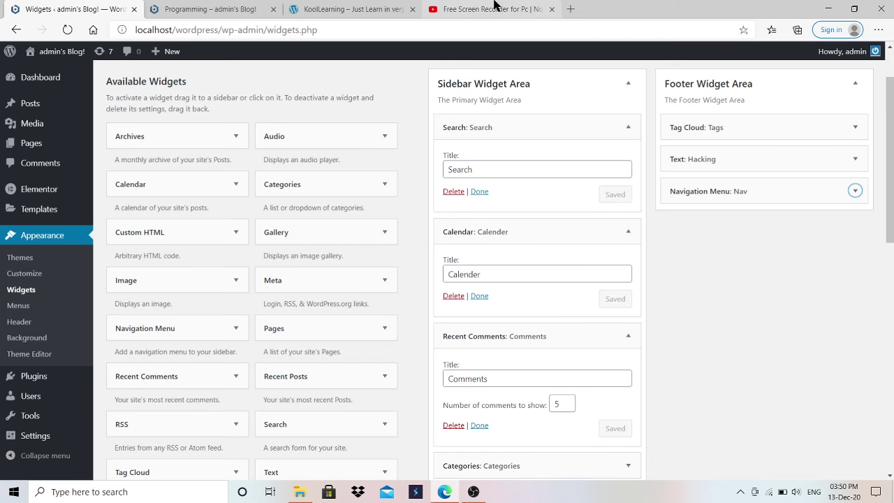
# Reload the live Programming category page and check the Nav widget in its footer
pyautogui.click(347, 9)
pyautogui.click(219, 9)
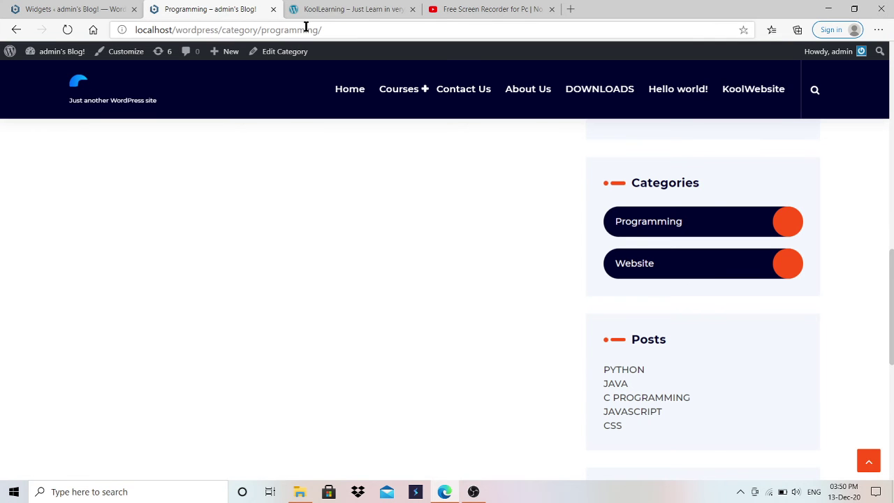
pyautogui.click(305, 29)
pyautogui.press('Return')
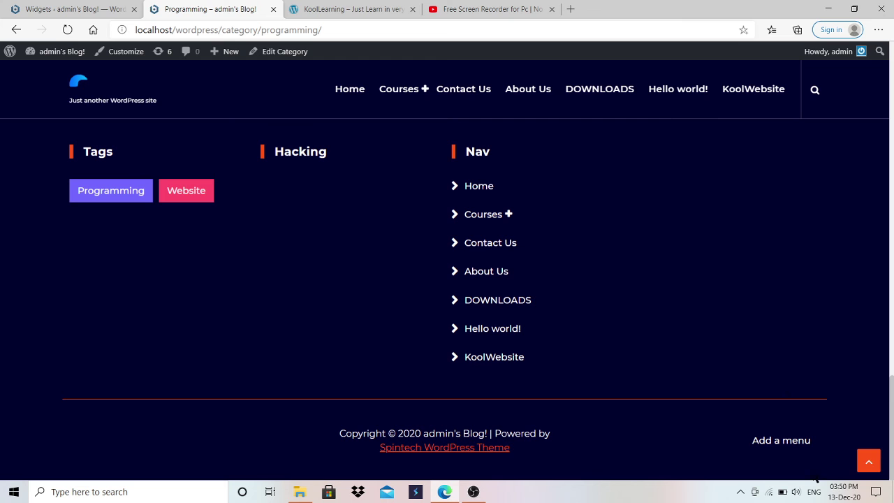
# Follow the footer's "Add a menu" link, look over the Main Menu structure and go to the admin Dashboard
pyautogui.click(786, 444)
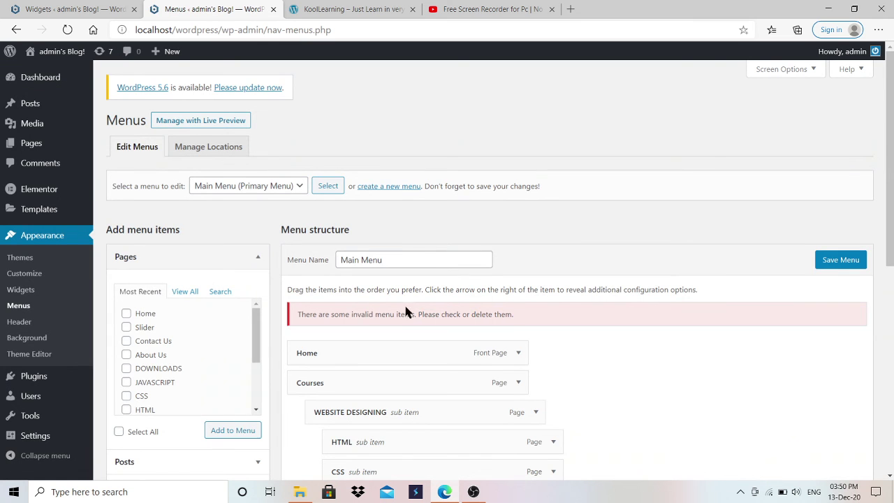
pyautogui.scroll(-2, 447, 249)
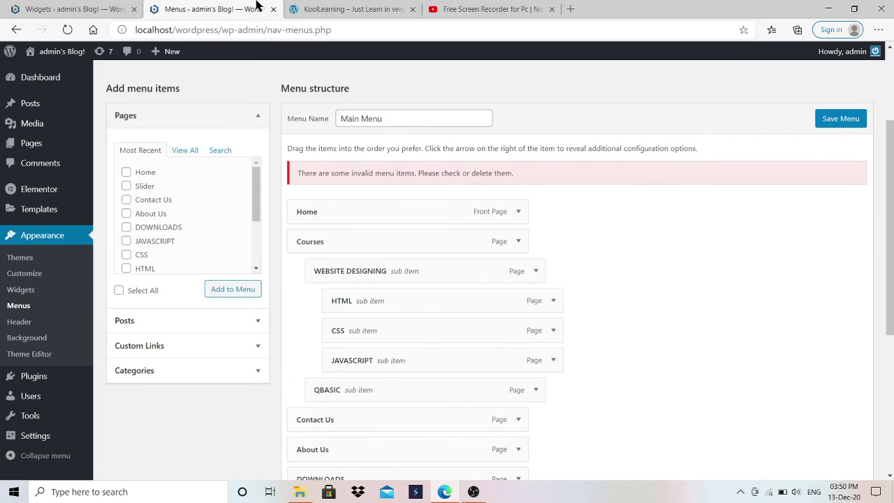
pyautogui.click(25, 79)
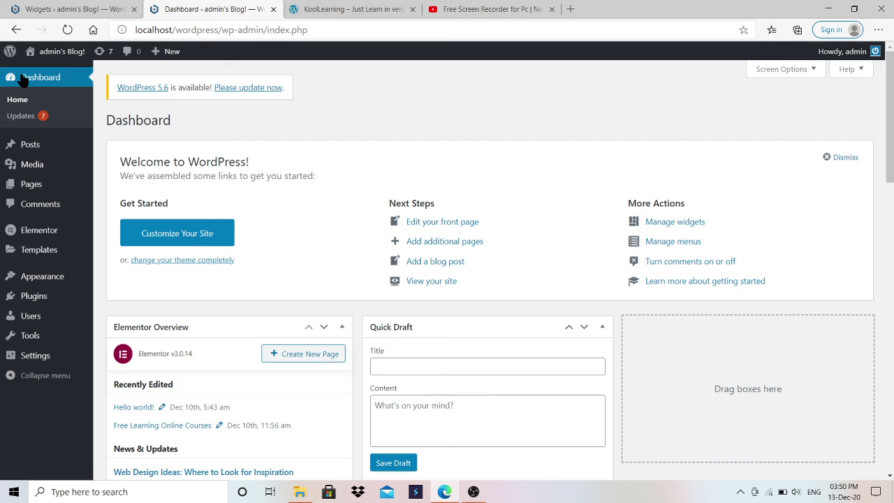
# Search the web for "slider in wordpress" in a new tab and show the video results
pyautogui.click(573, 9)
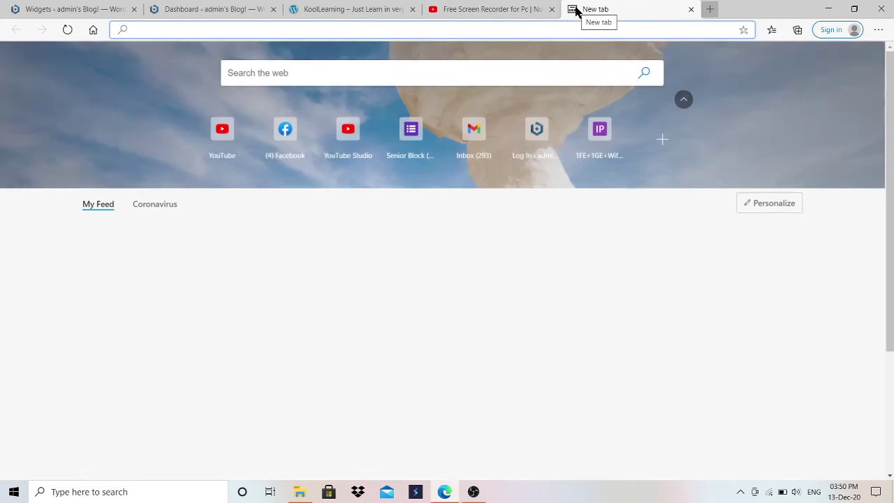
pyautogui.write('slider i')
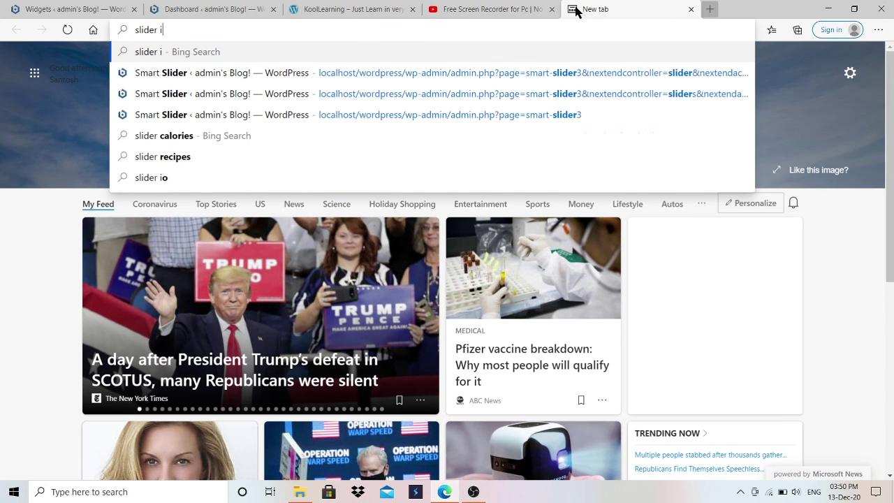
pyautogui.write('n wordpress')
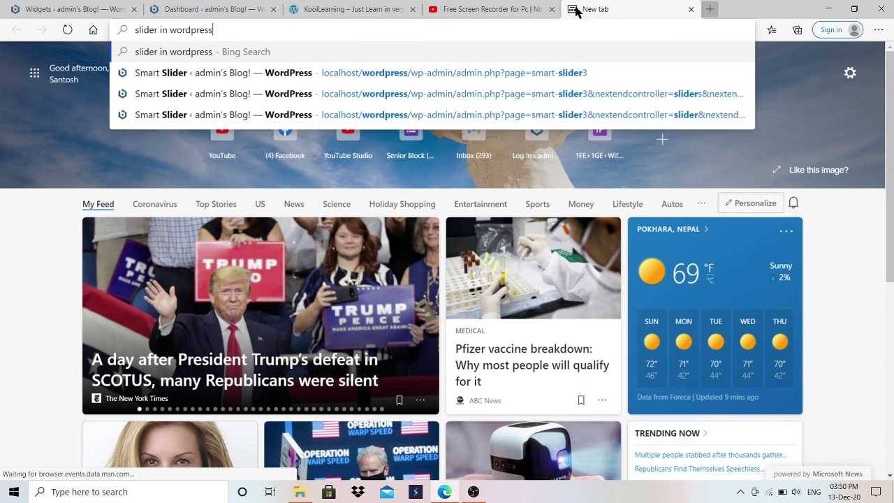
pyautogui.press('Return')
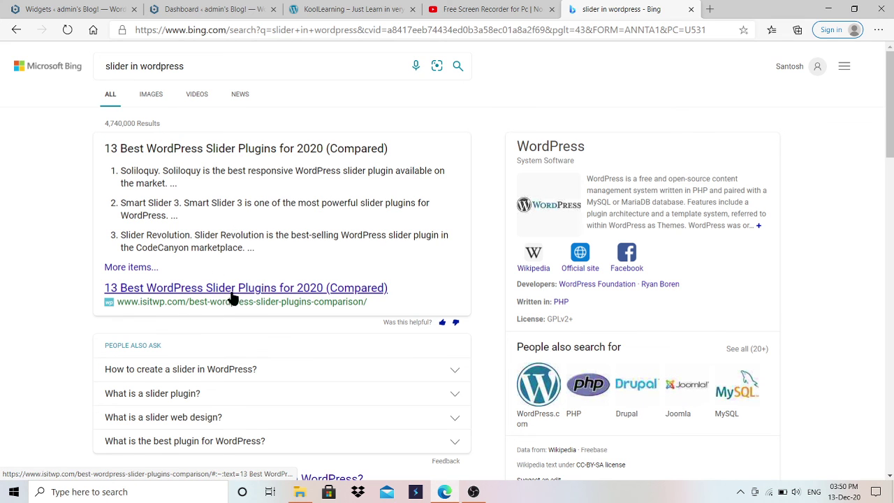
pyautogui.click(195, 93)
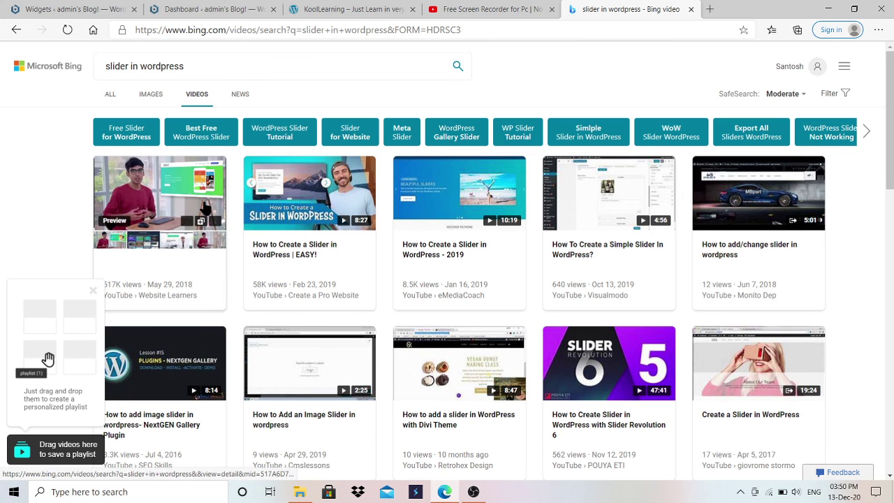
# Return to the WordPress Dashboard and dismiss the "Welcome to WordPress!" panel
pyautogui.click(194, 10)
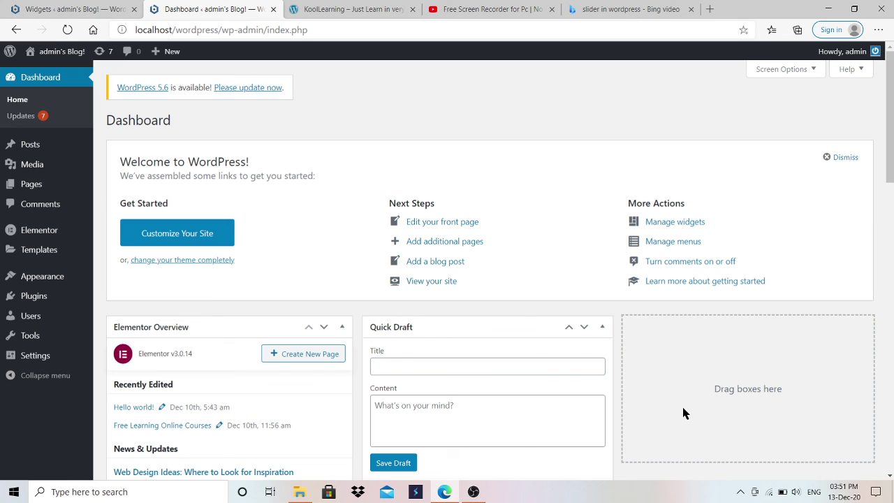
pyautogui.click(828, 158)
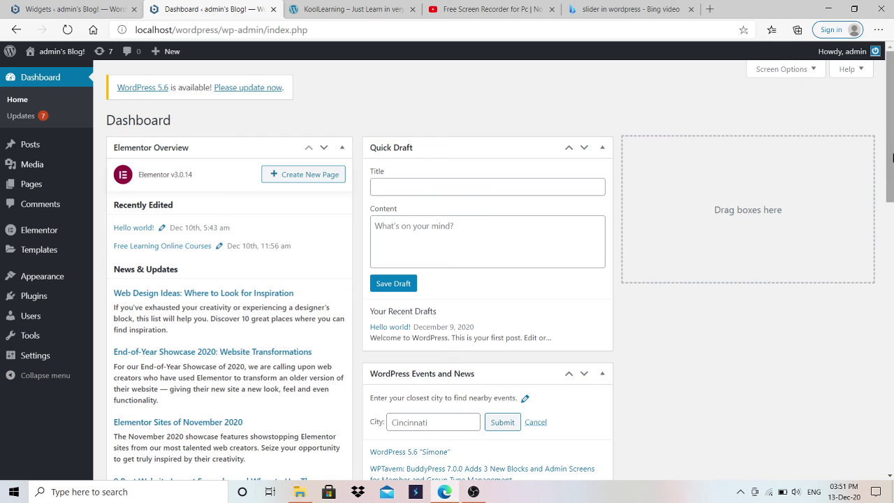
pyautogui.moveTo(892, 155); pyautogui.dragTo(893, 127)
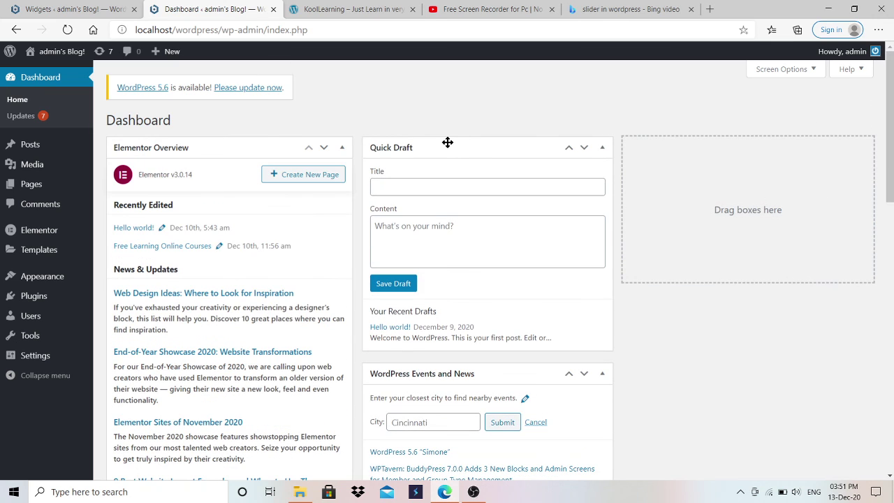